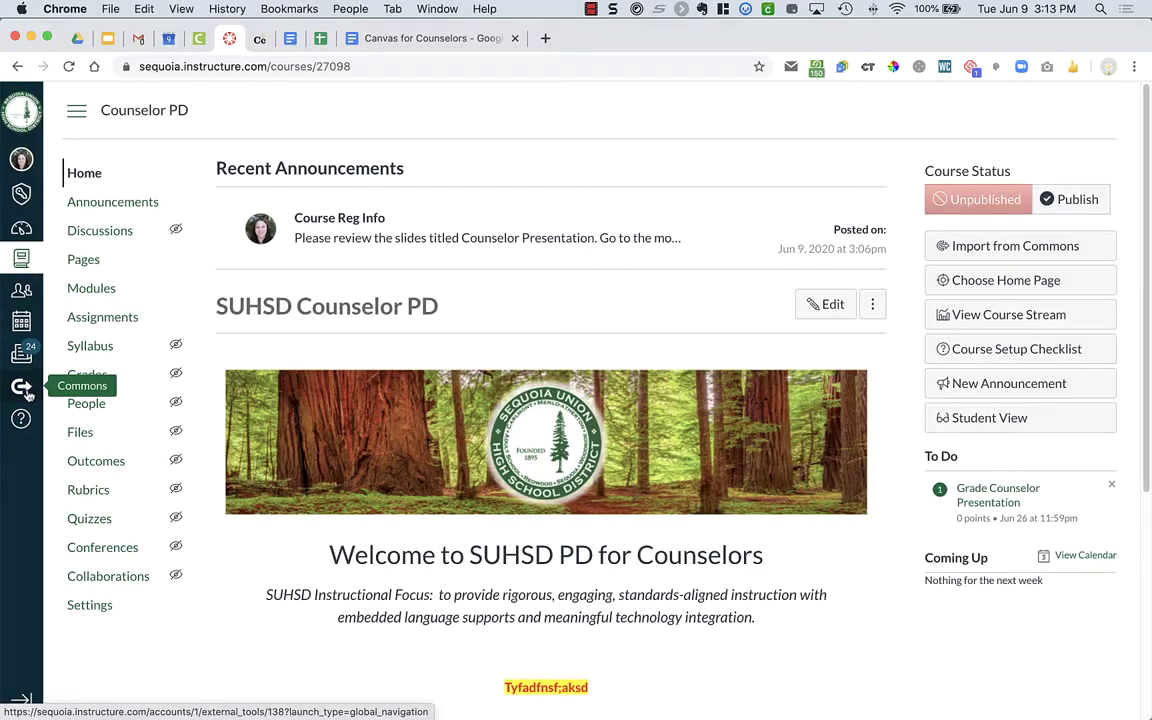
# Open Canvas Commons from the course and browse the 116,244 search results, returning to the top.
pyautogui.click(22, 388)
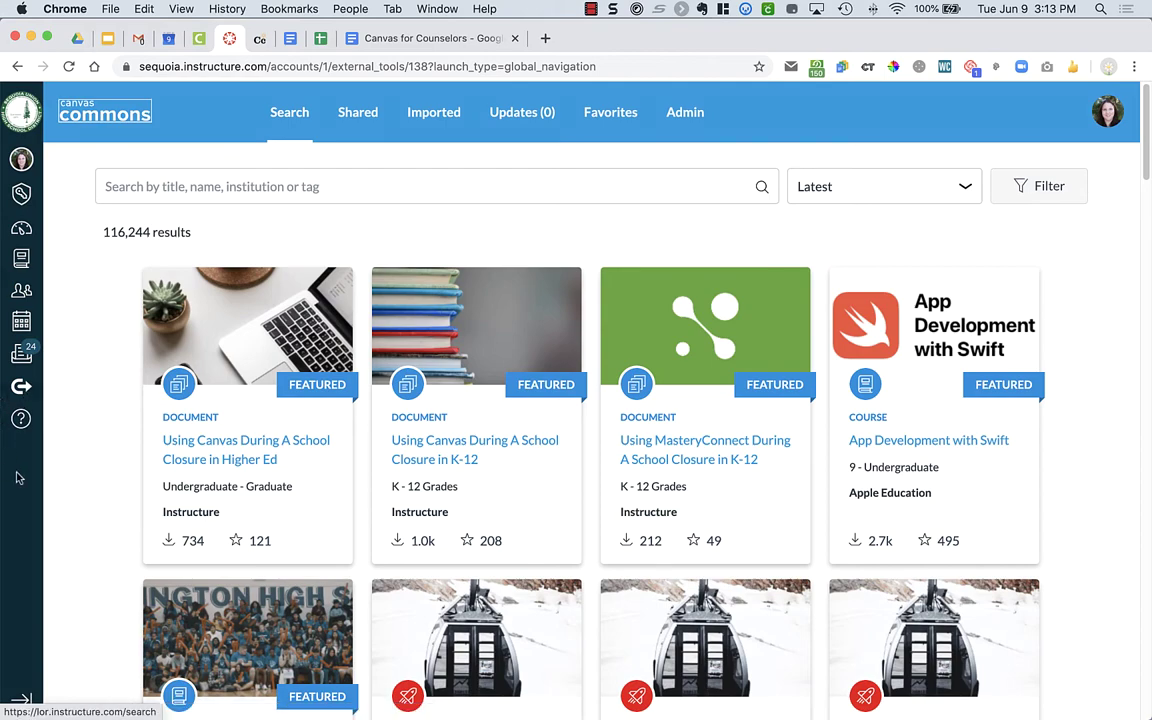
pyautogui.scroll(-3, 181, 478)
pyautogui.scroll(-15, 181, 480)
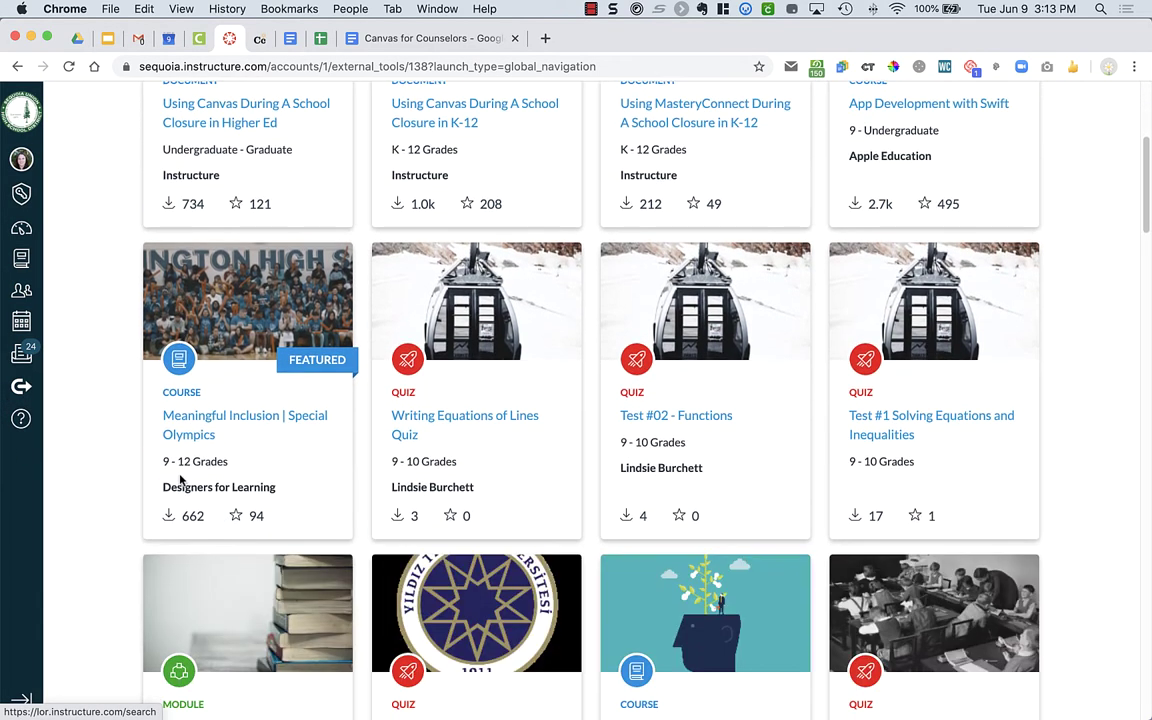
pyautogui.scroll(-12, 181, 480)
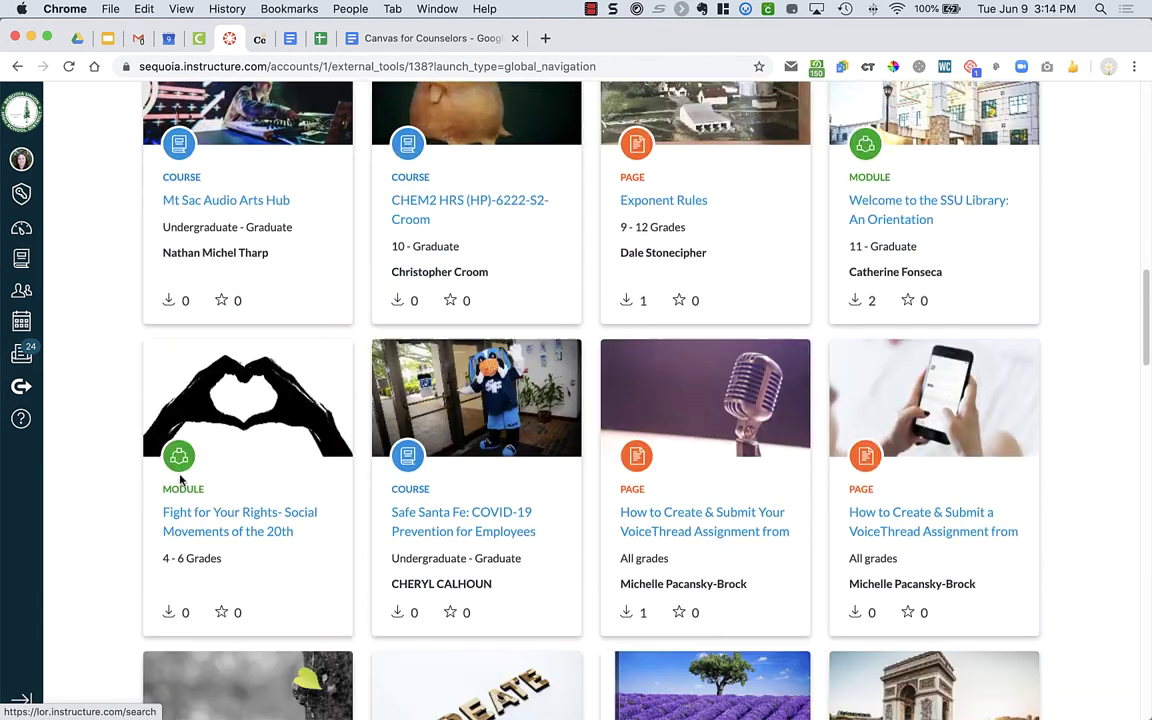
pyautogui.scroll(20, 181, 478)
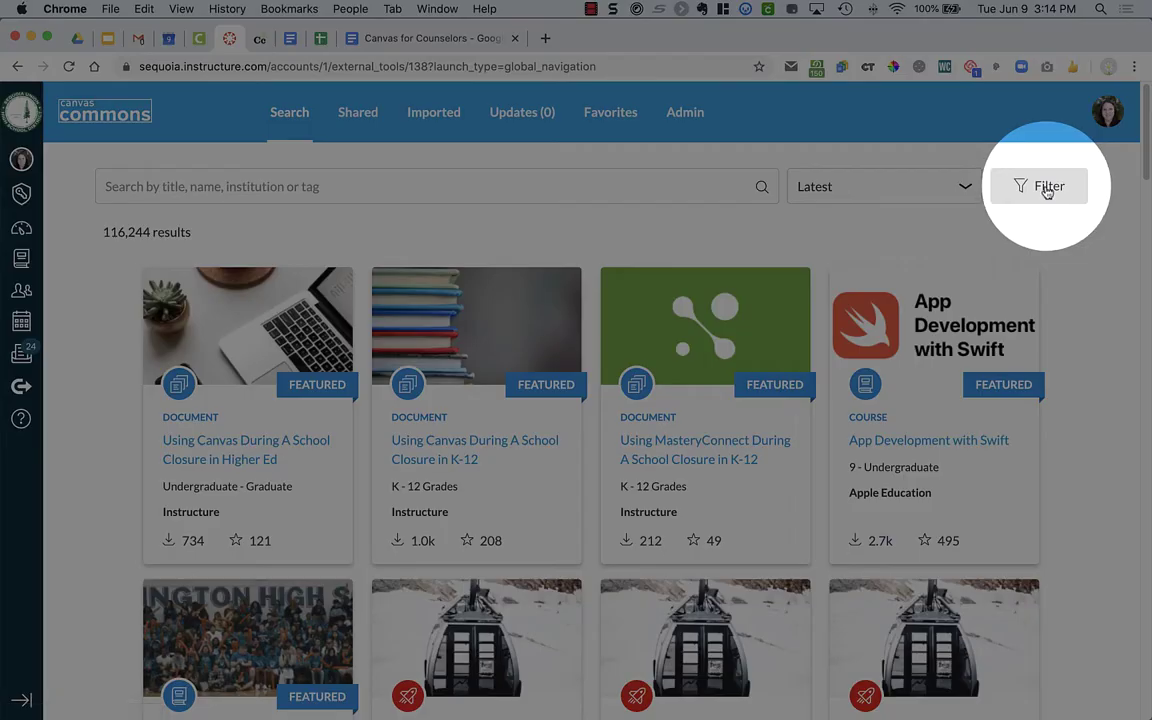
# Filter the Commons results to Shared With: Carlmont - Biology, leaving 40 resources.
pyautogui.click(1043, 188)
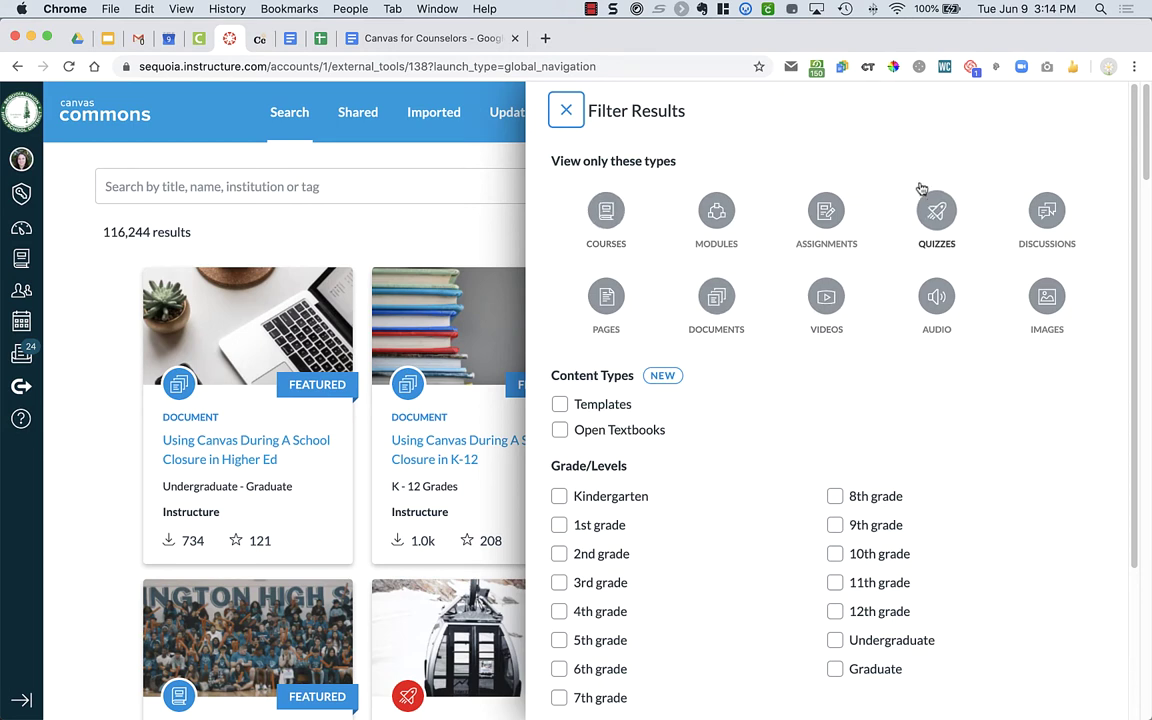
pyautogui.scroll(-4, 797, 394)
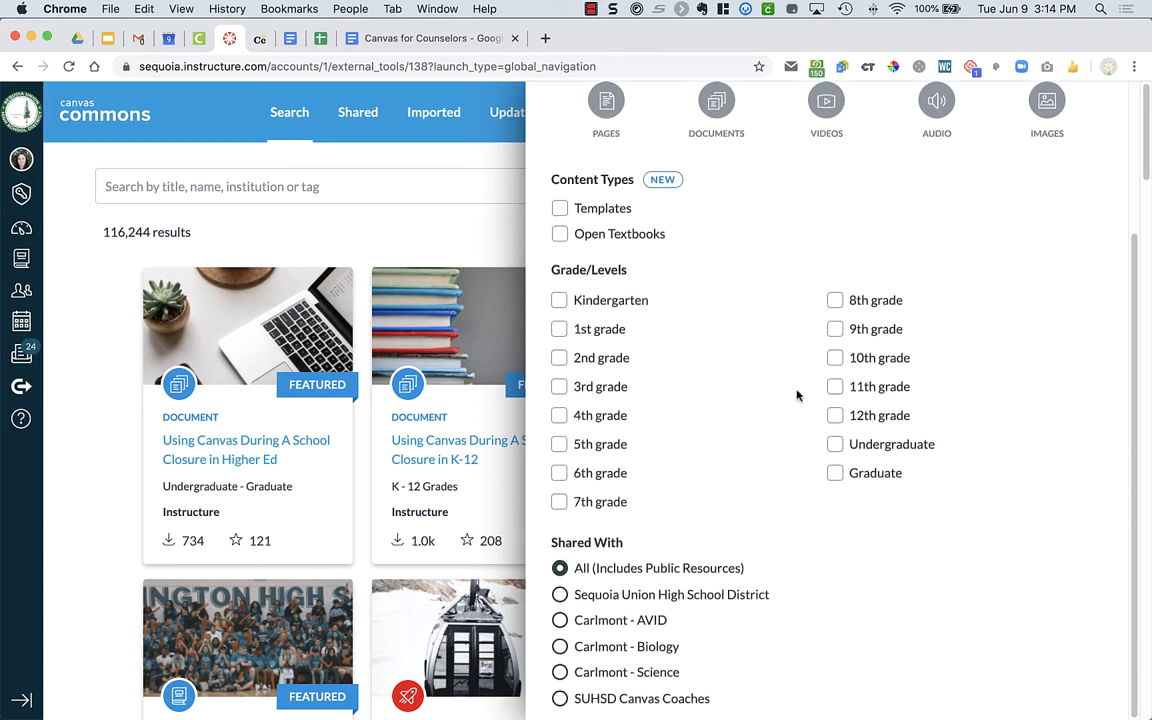
pyautogui.scroll(-2, 697, 525)
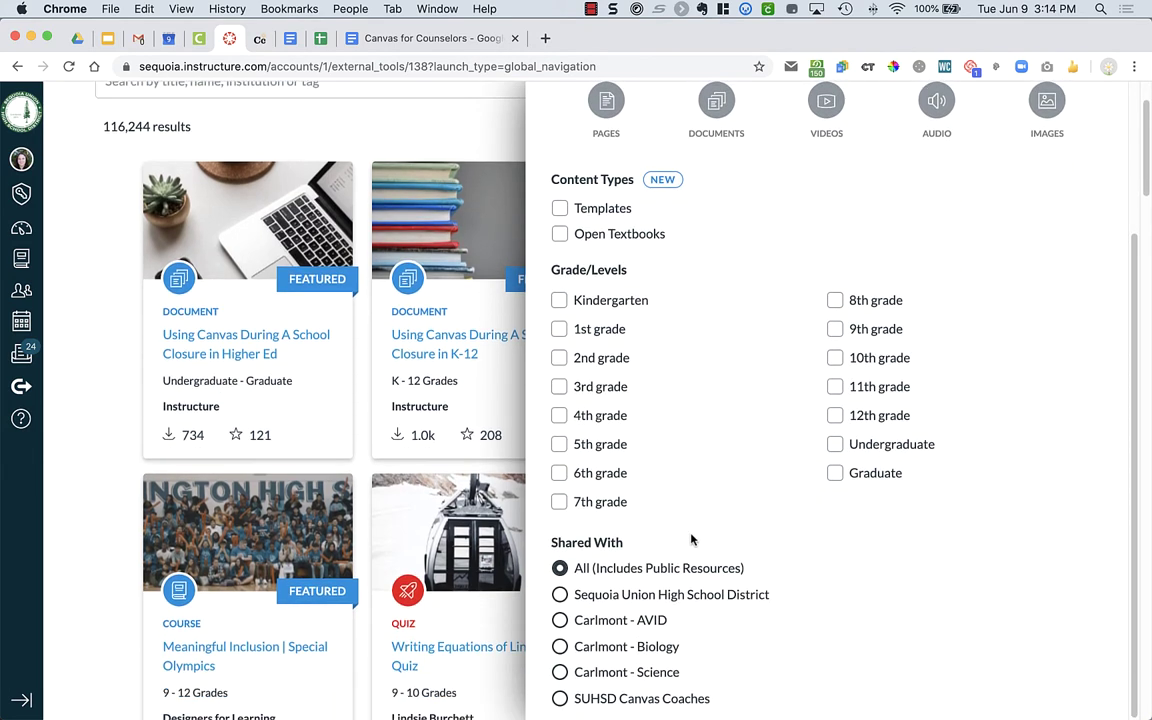
pyautogui.click(560, 594)
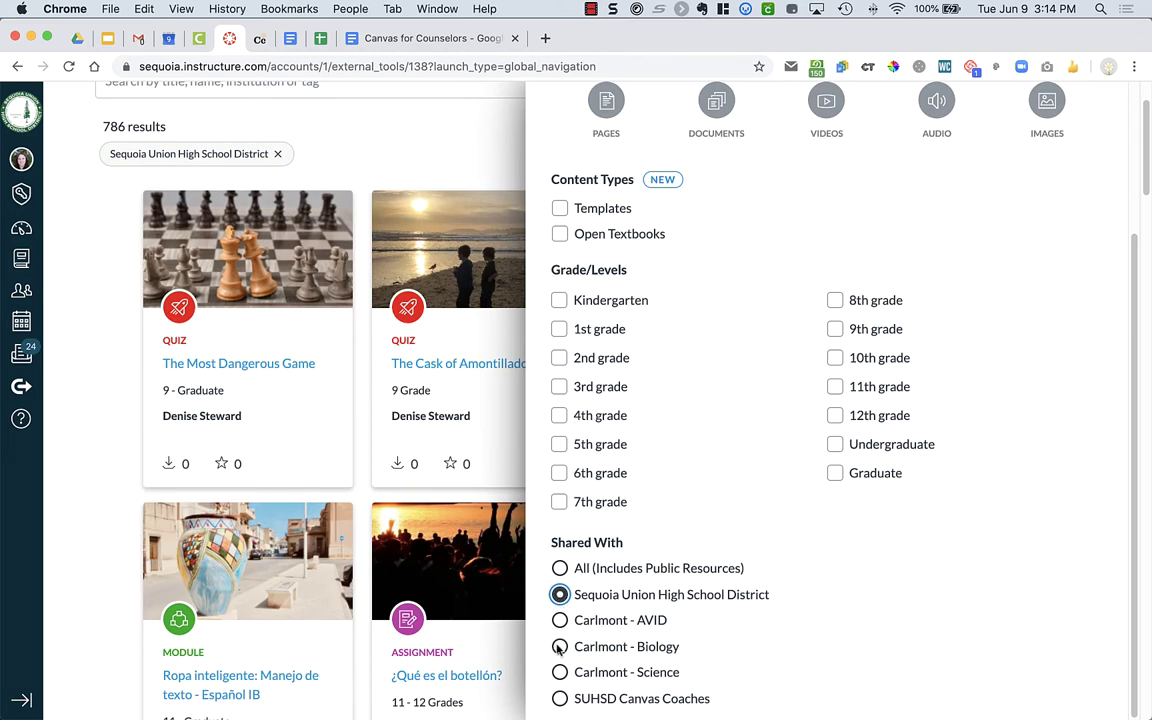
pyautogui.click(560, 647)
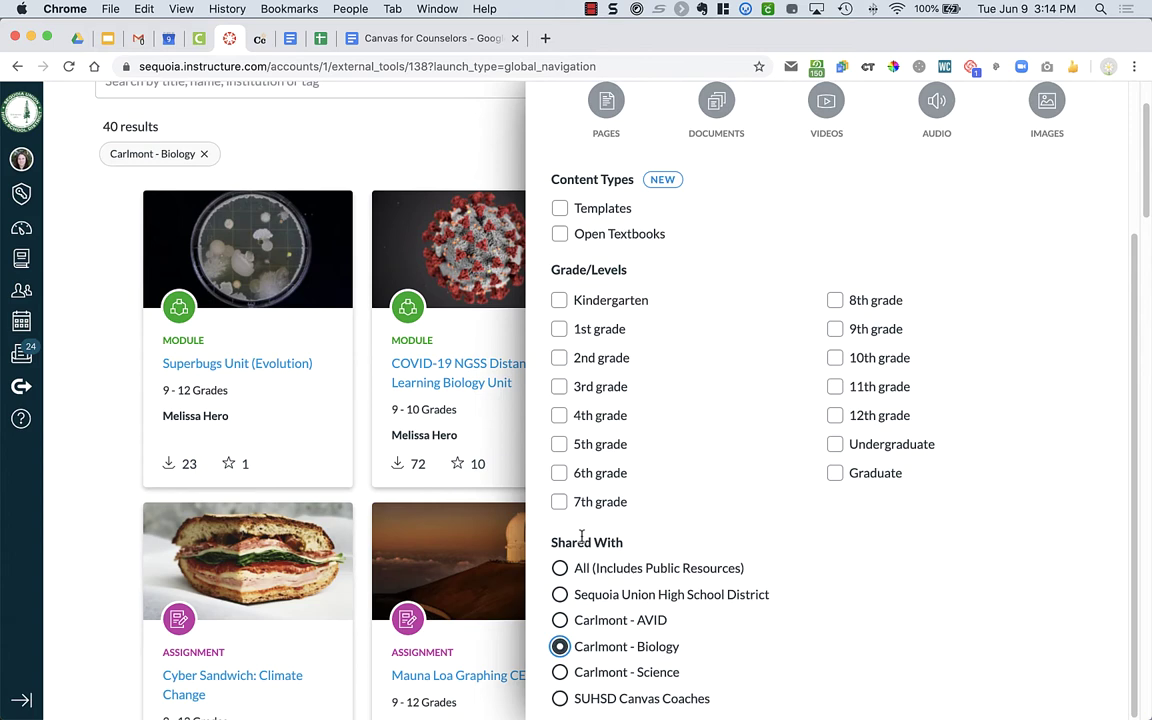
pyautogui.click(401, 175)
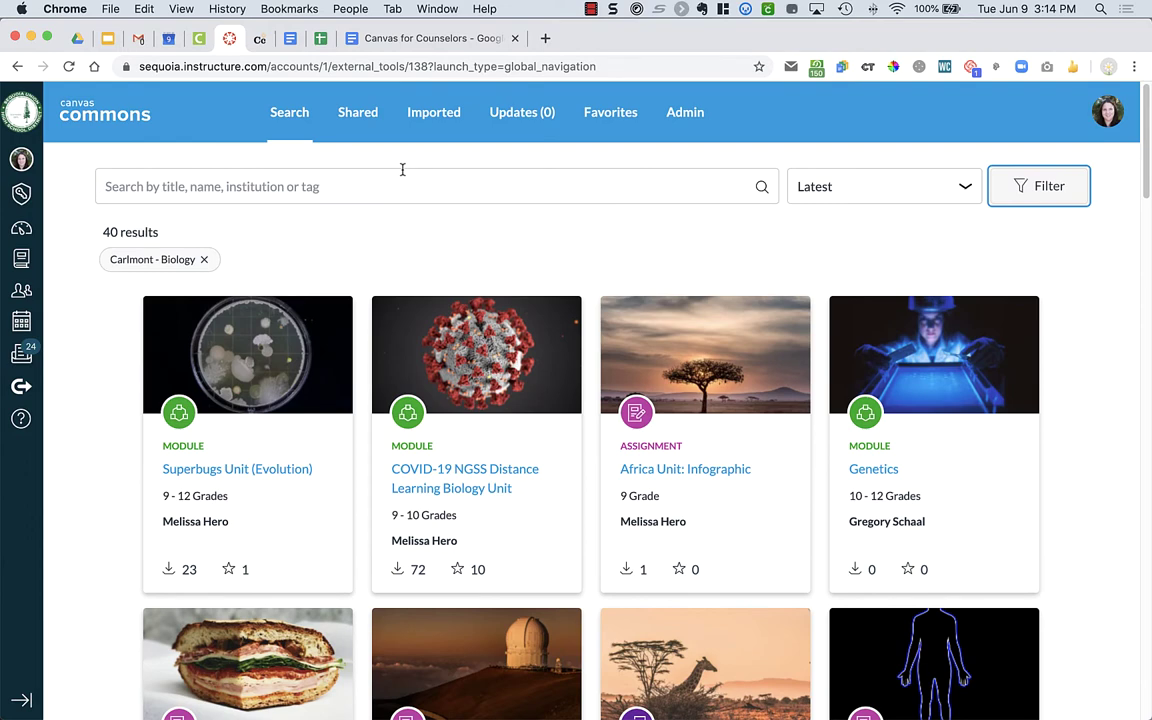
# In Admin, review the Carlmont - Biology group's member roster, then go back to All Groups.
pyautogui.click(684, 113)
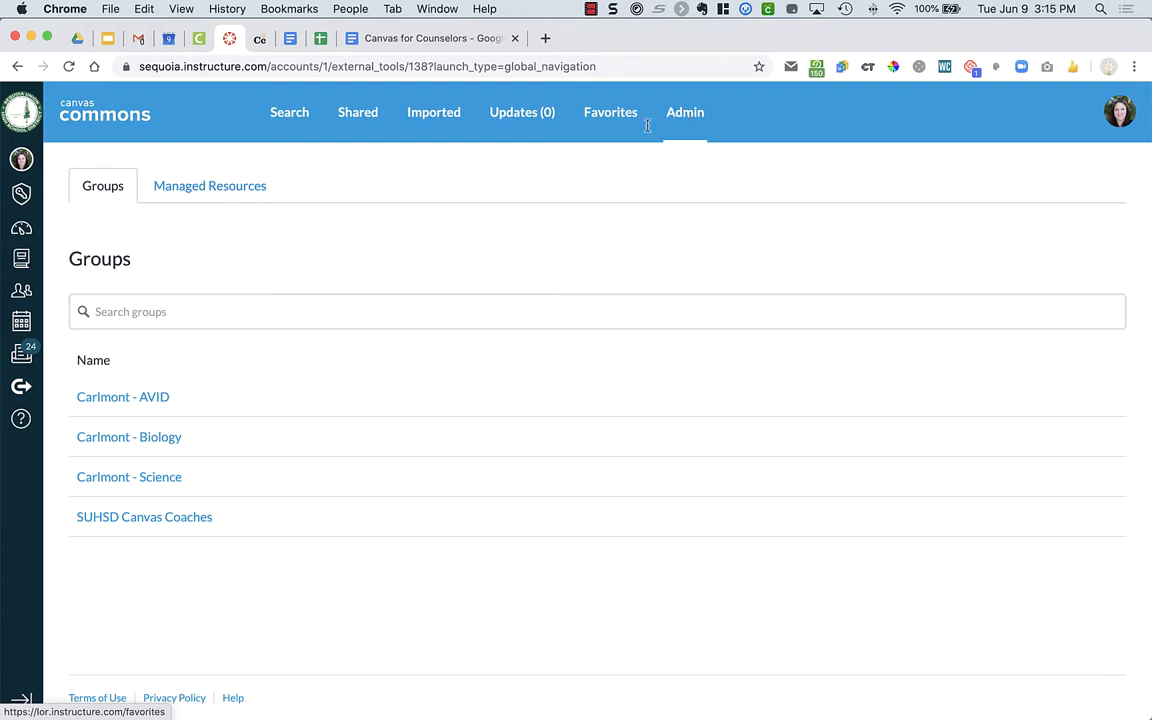
pyautogui.click(138, 441)
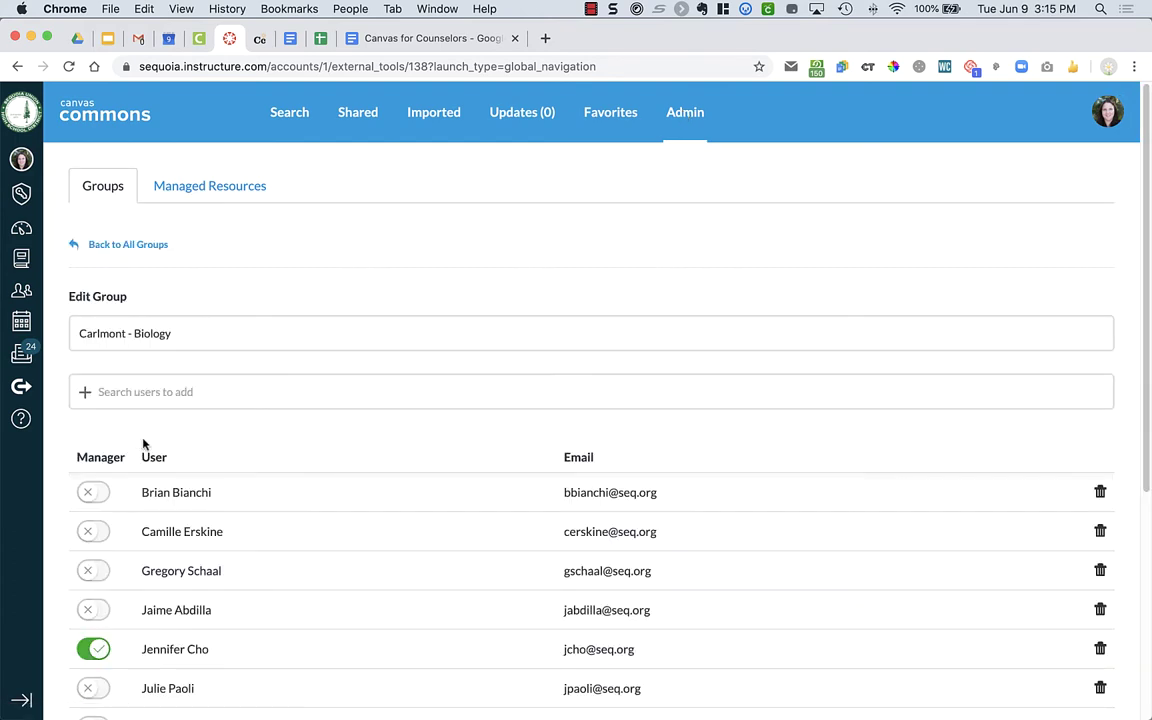
pyautogui.scroll(-5, 283, 527)
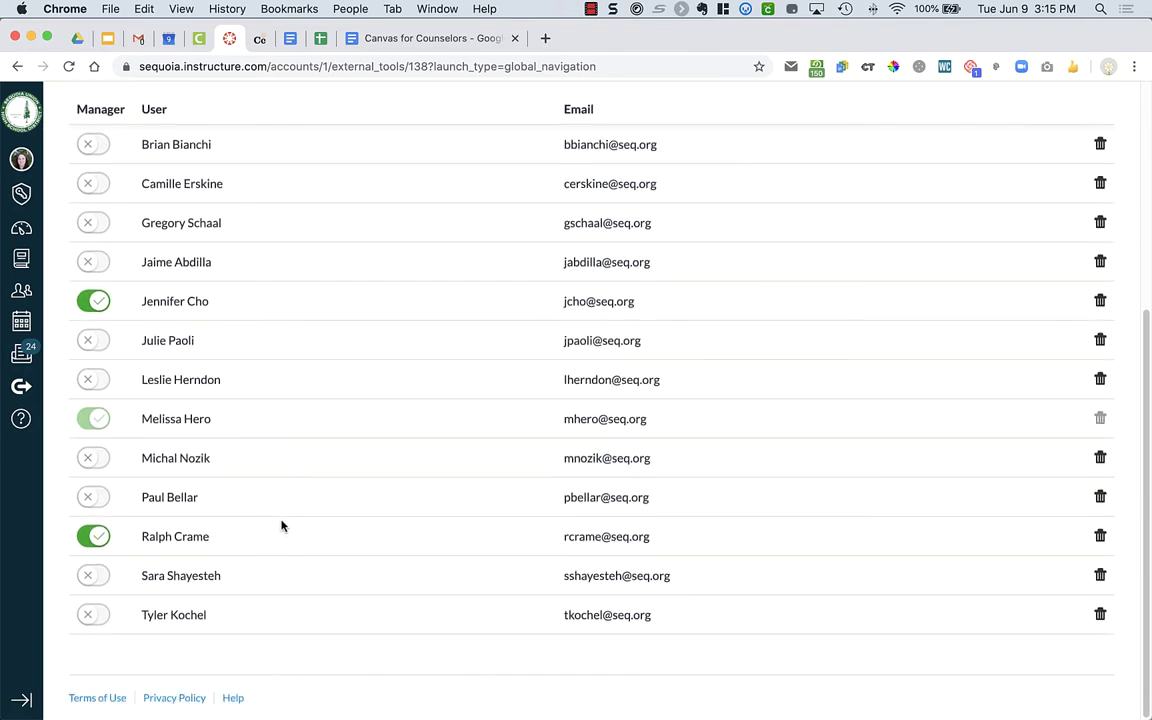
pyautogui.scroll(4, 290, 404)
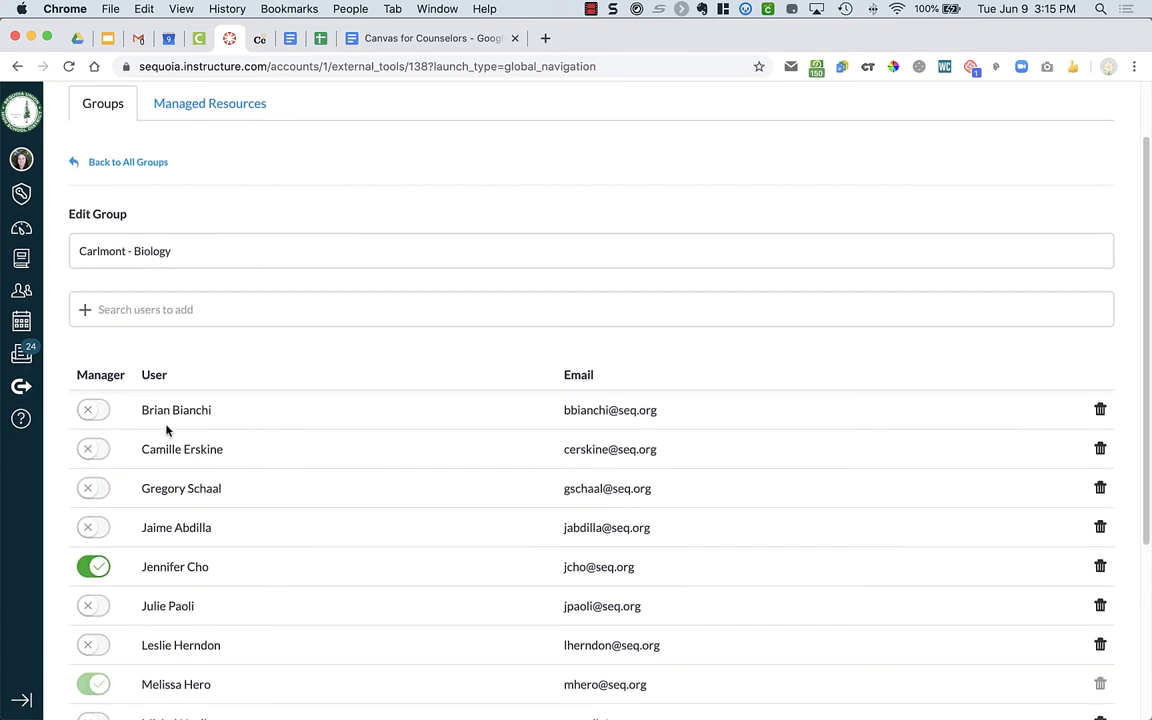
pyautogui.scroll(-4, 103, 600)
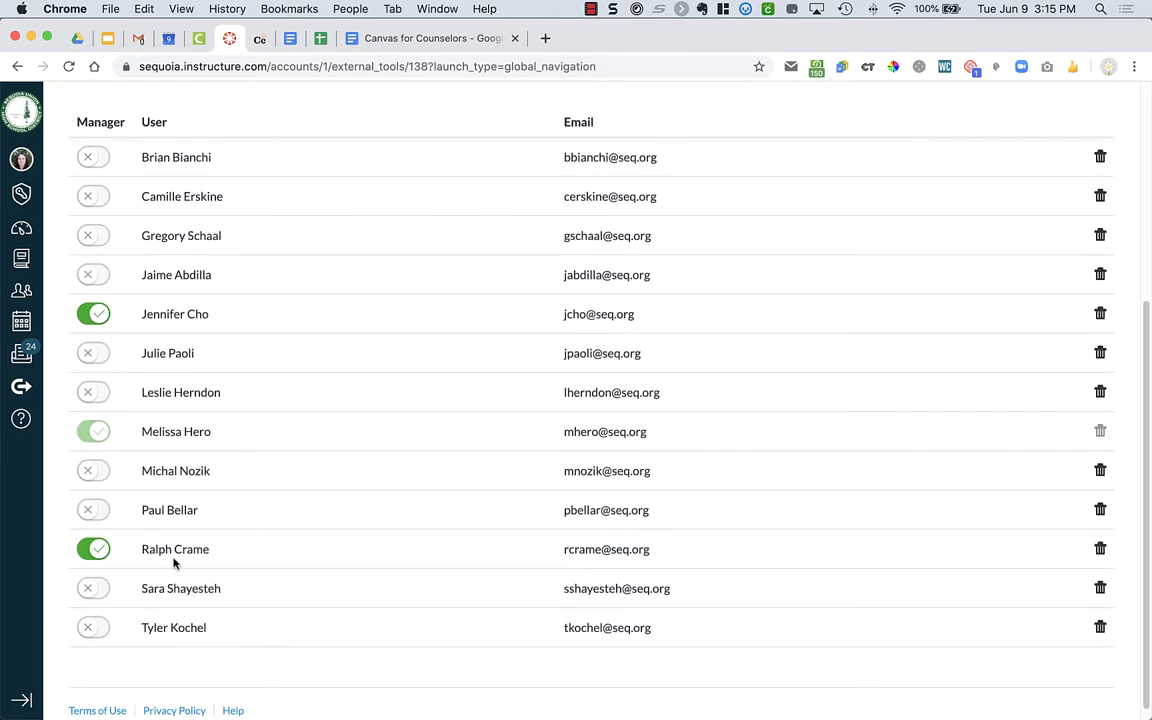
pyautogui.scroll(1, 172, 560)
pyautogui.scroll(1, 165, 535)
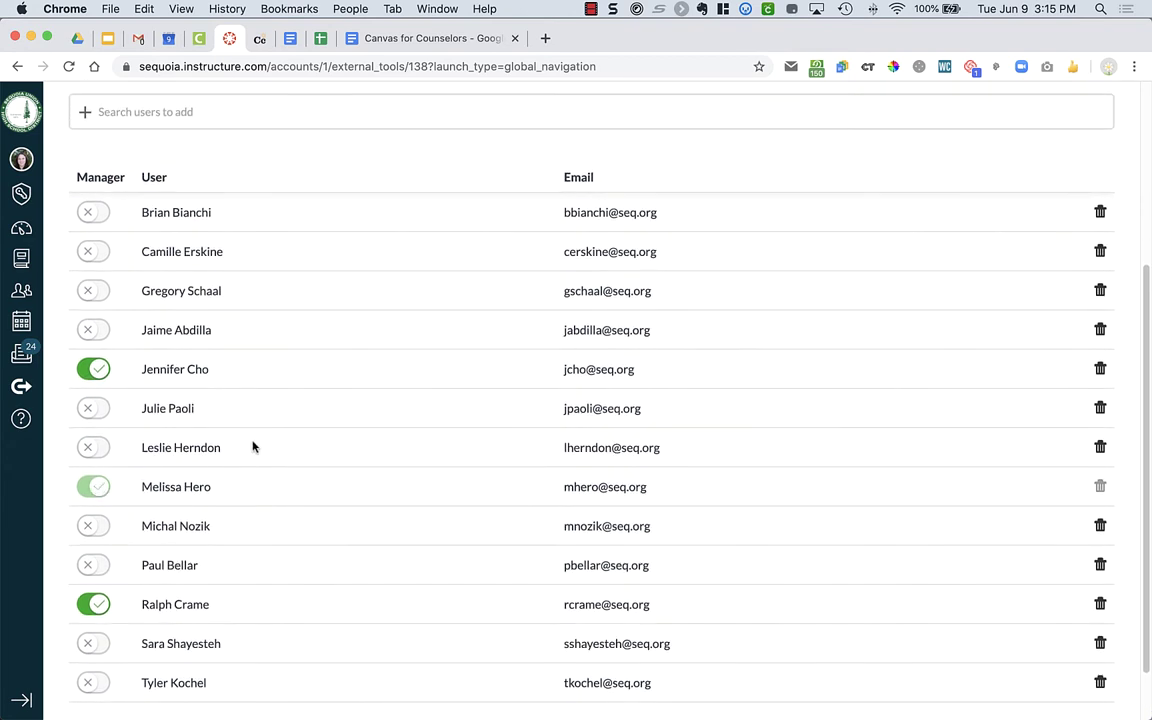
pyautogui.scroll(-1, 257, 444)
pyautogui.scroll(3, 257, 444)
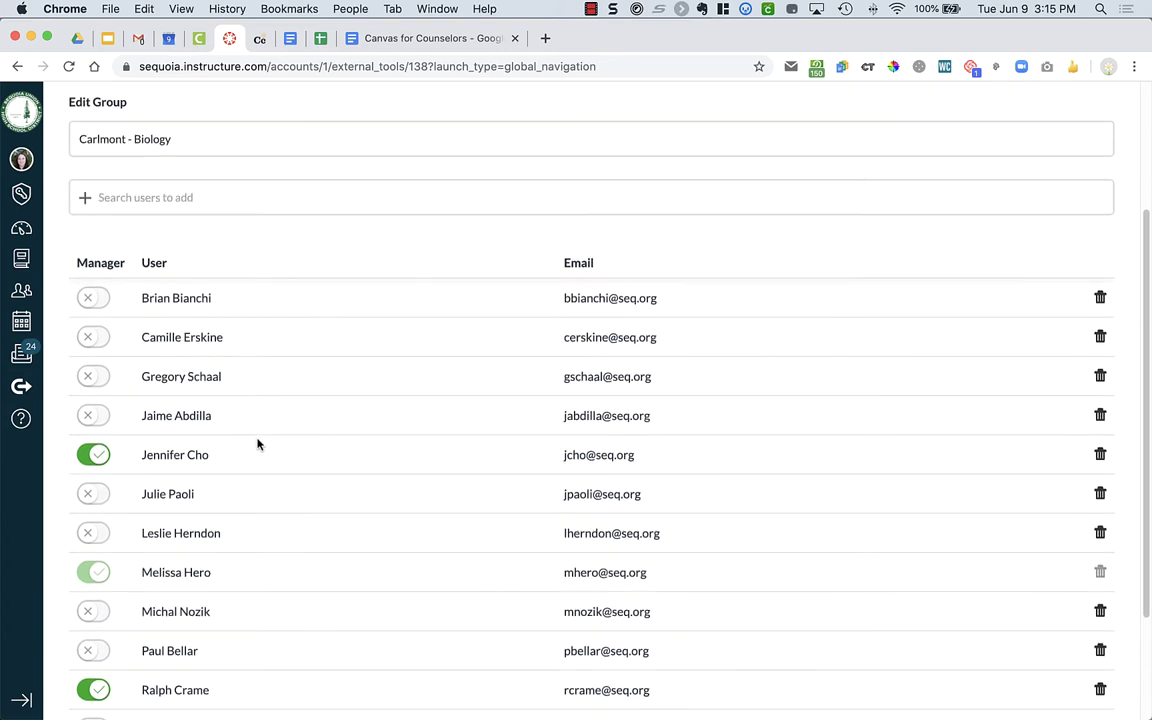
pyautogui.scroll(2, 257, 444)
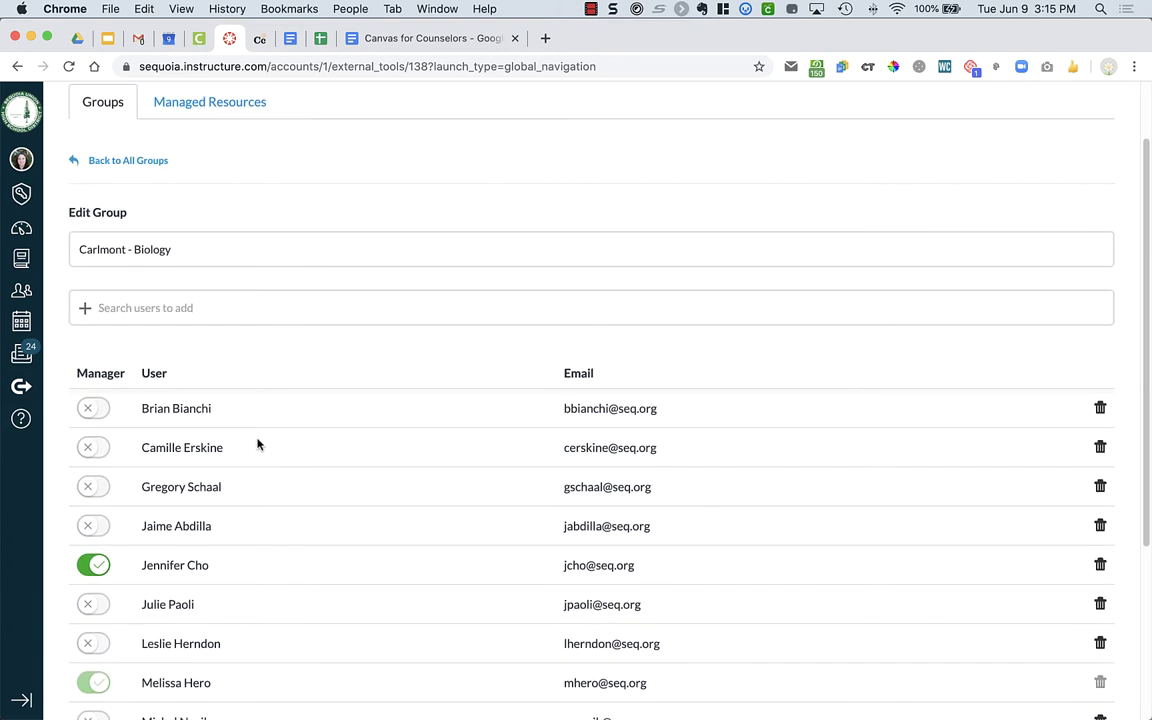
pyautogui.click(227, 313)
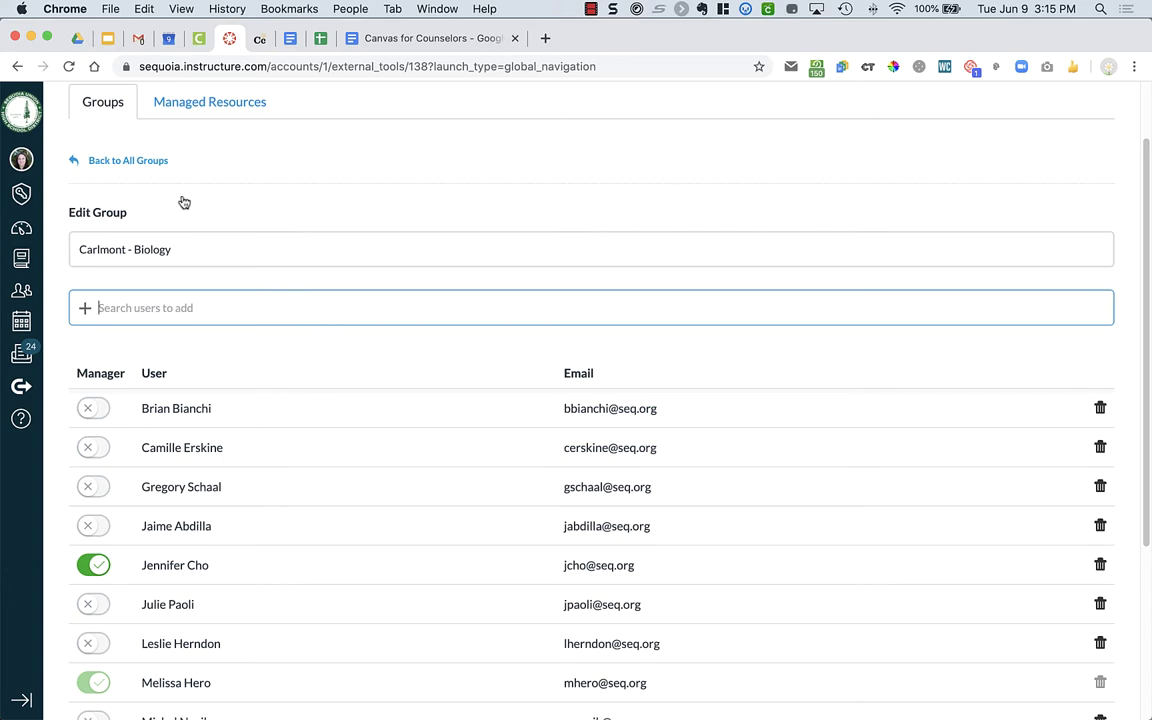
pyautogui.click(154, 160)
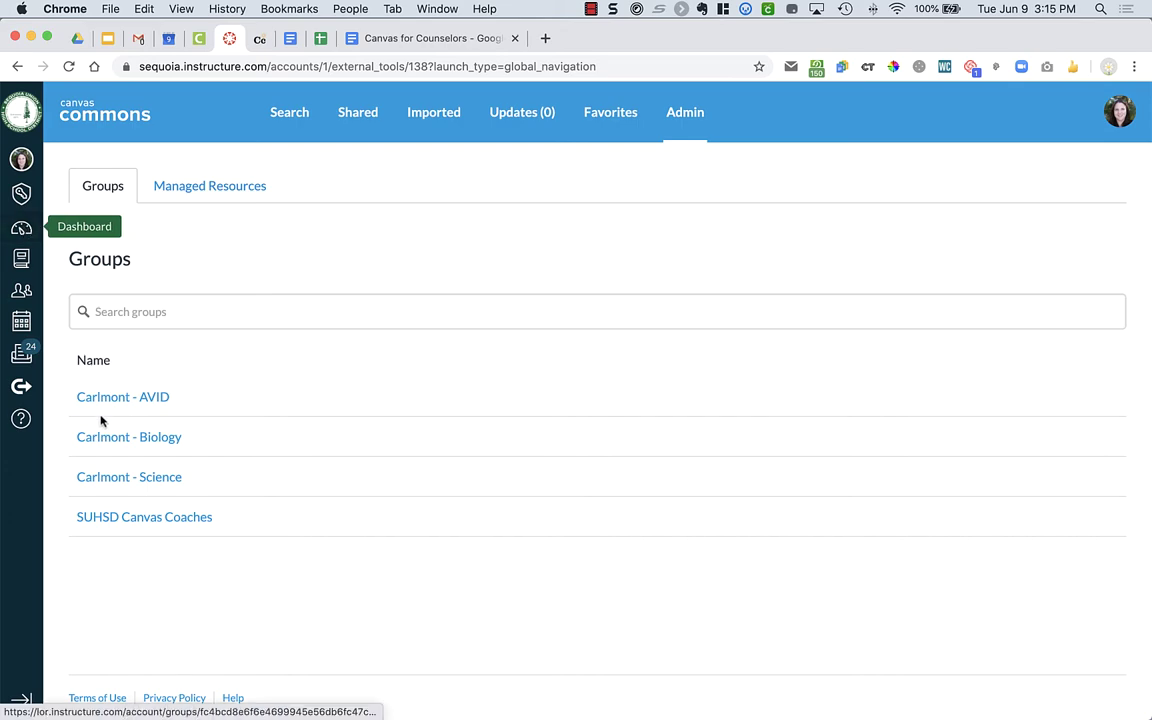
# Filter the resource search again to items shared with Carlmont - Biology.
pyautogui.click(301, 113)
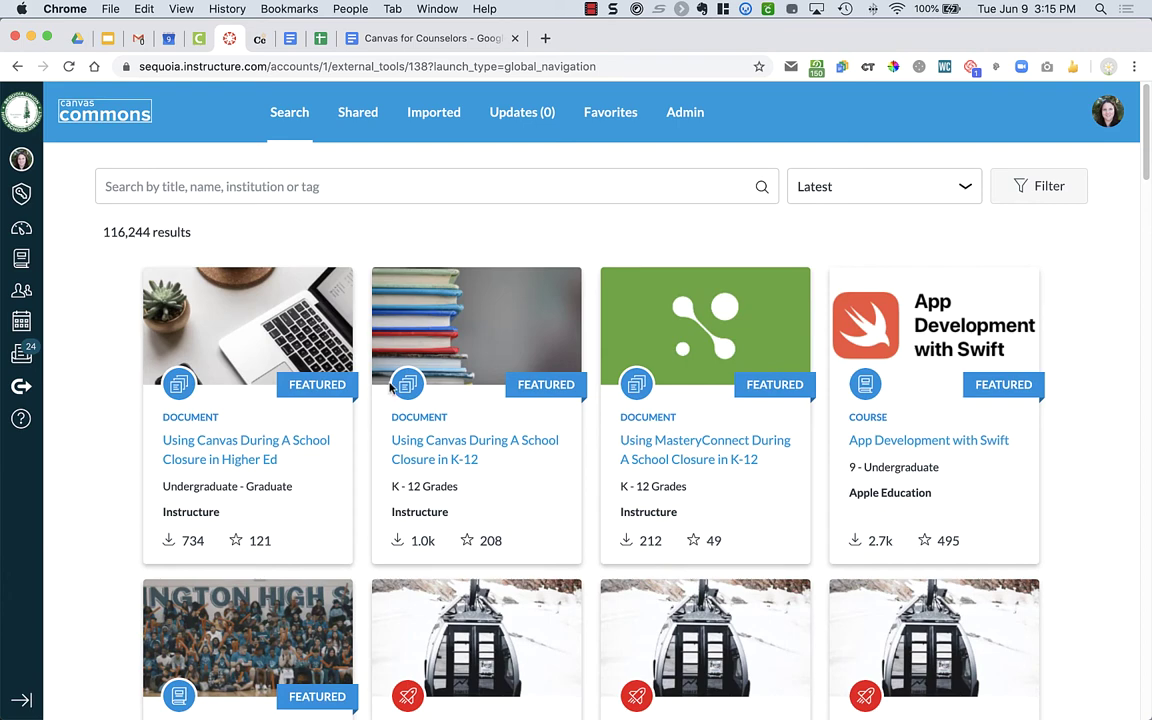
pyautogui.click(1076, 196)
pyautogui.scroll(-3, 752, 446)
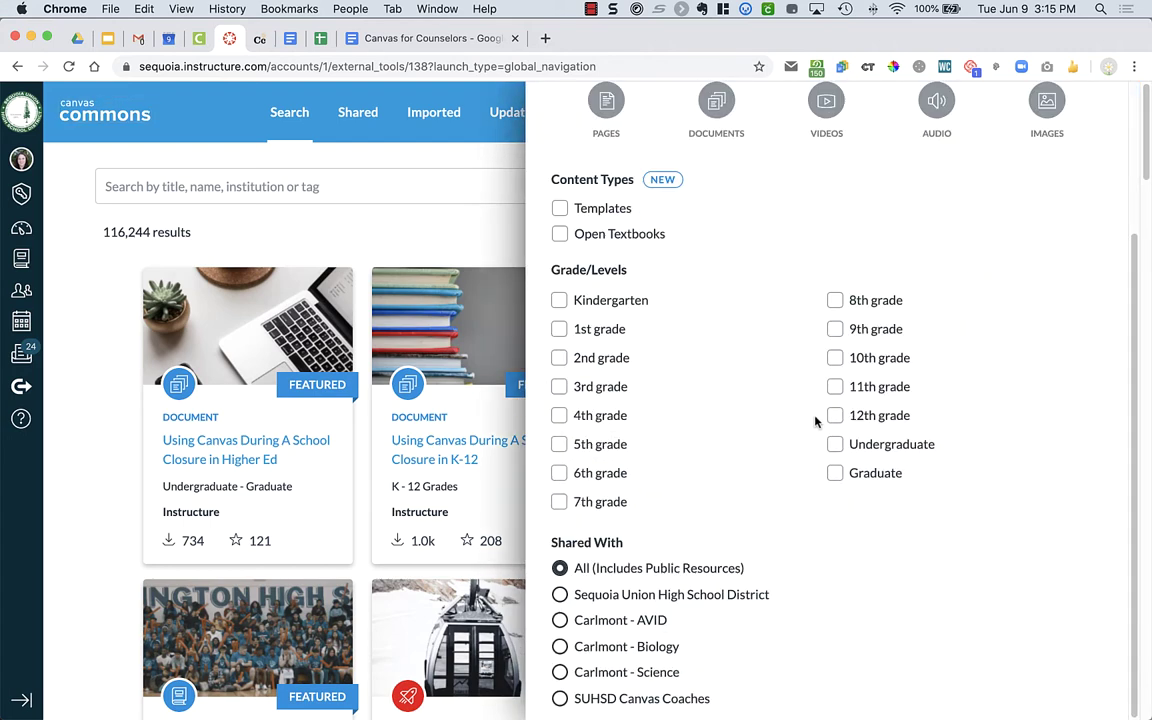
pyautogui.click(560, 647)
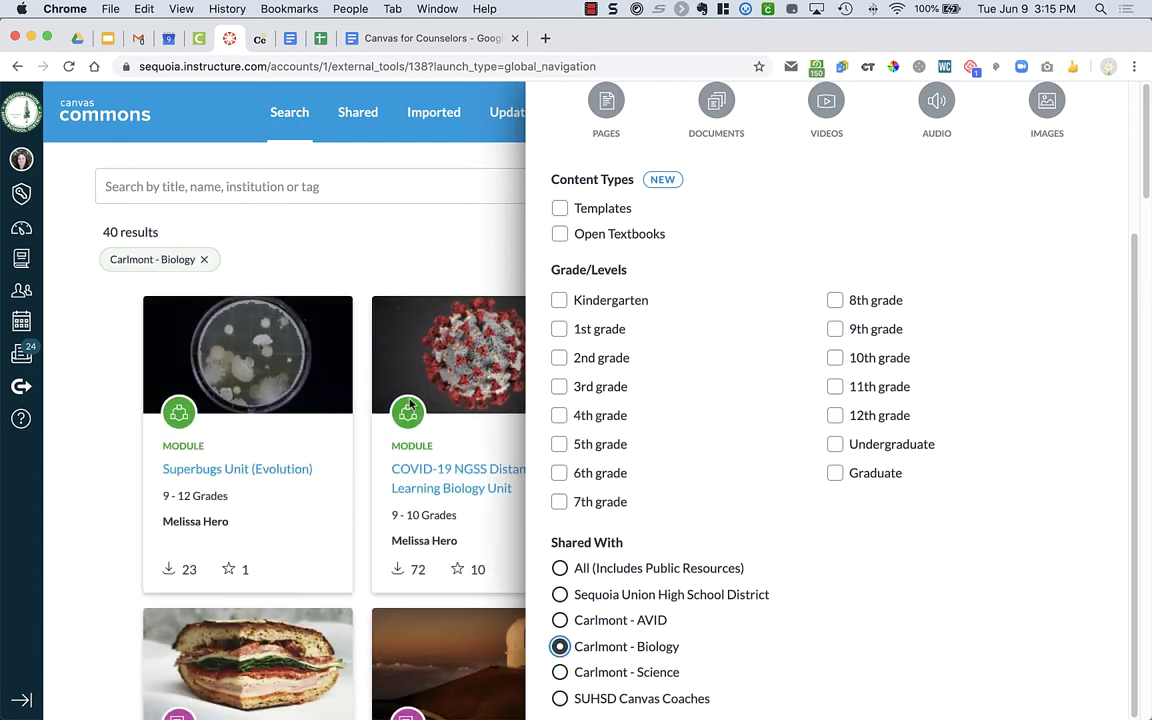
pyautogui.click(442, 226)
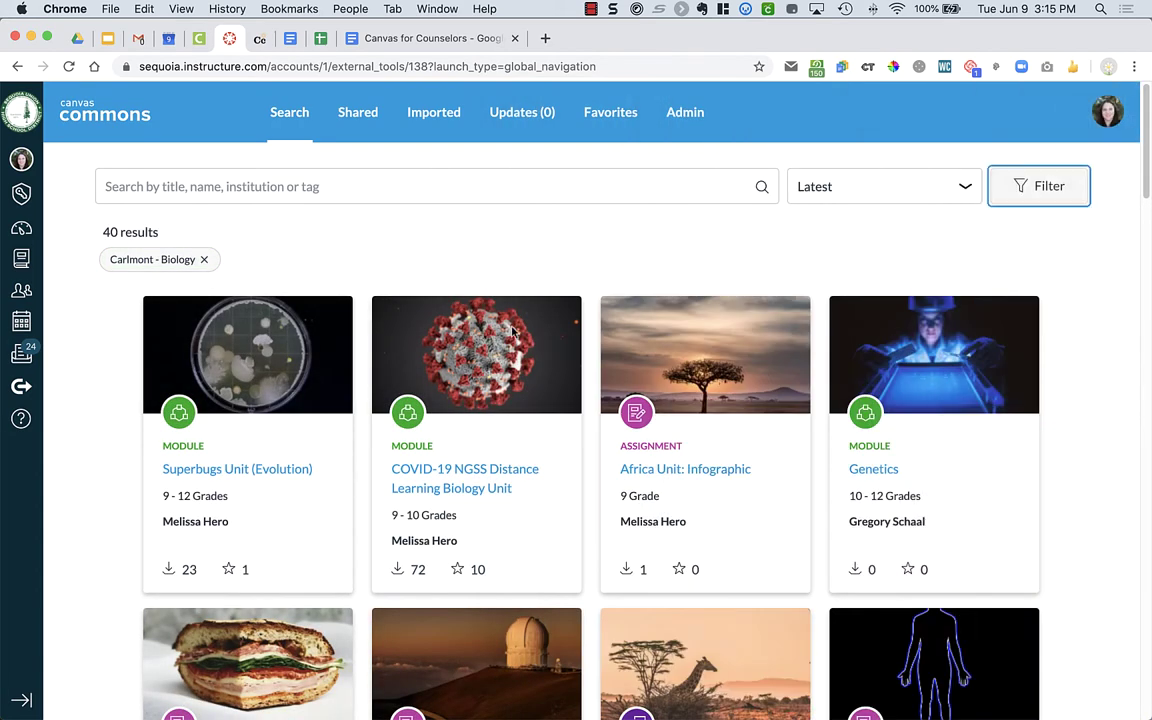
# Open the Cyber Sandwich: Climate Change assignment and view its Details (grades 9–12).
pyautogui.scroll(-5, 577, 340)
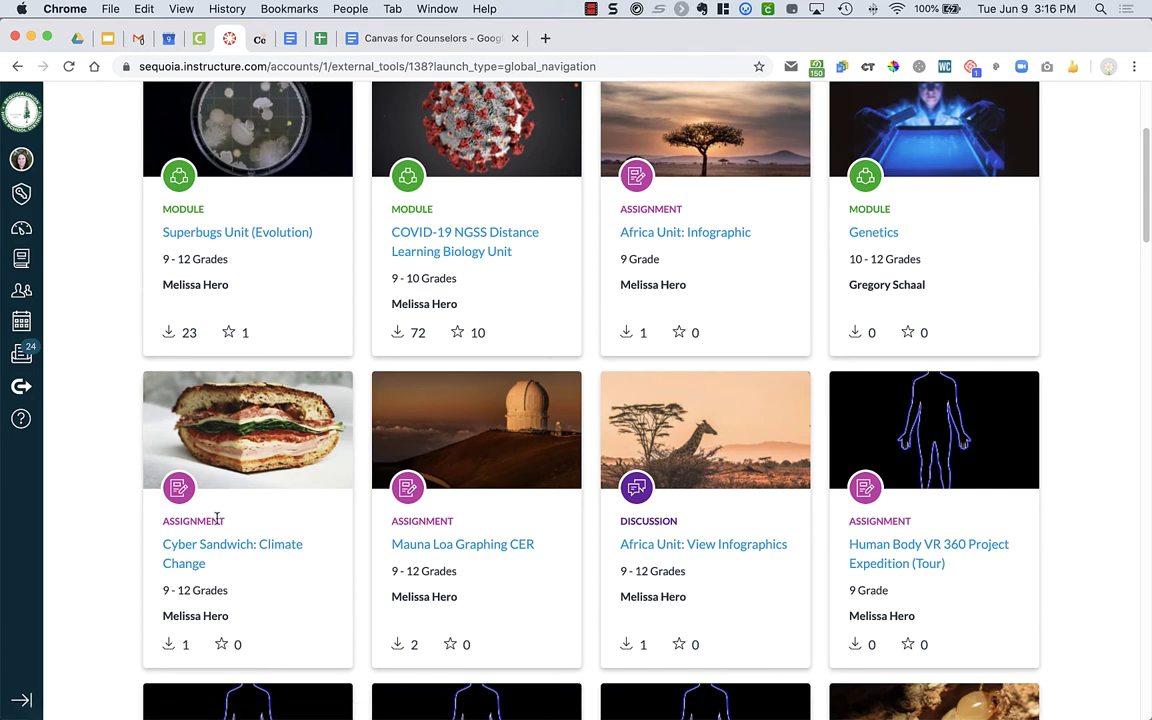
pyautogui.click(250, 546)
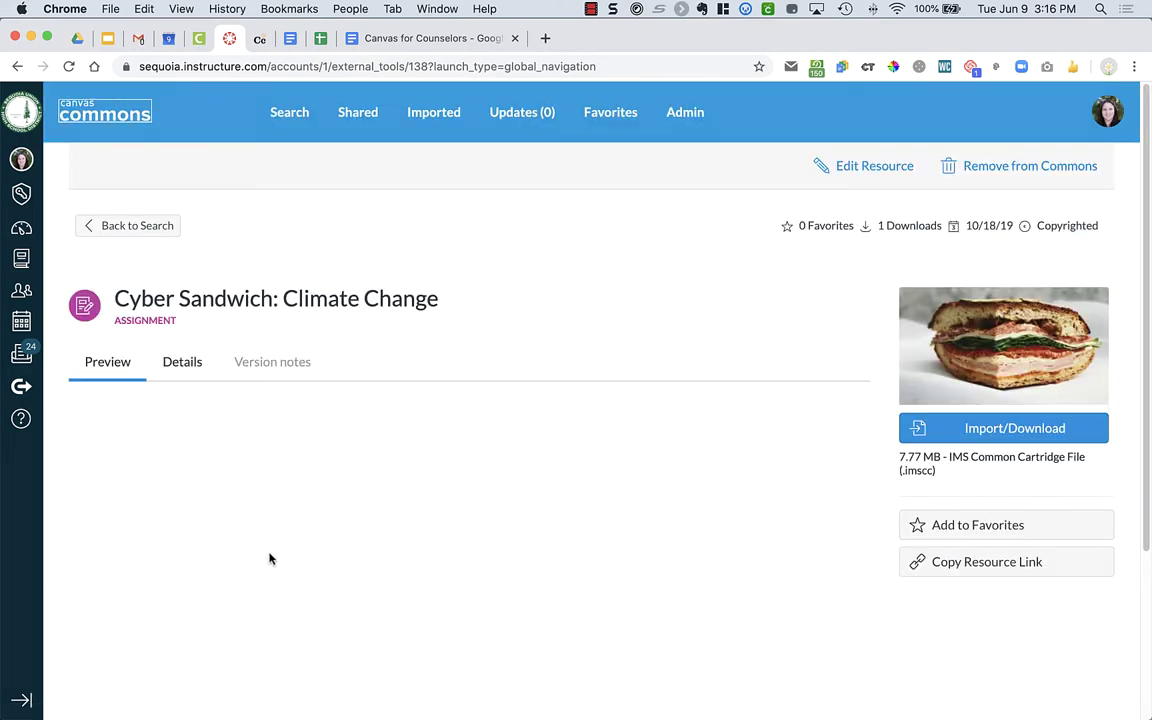
pyautogui.scroll(-5, 285, 595)
pyautogui.scroll(-3, 255, 600)
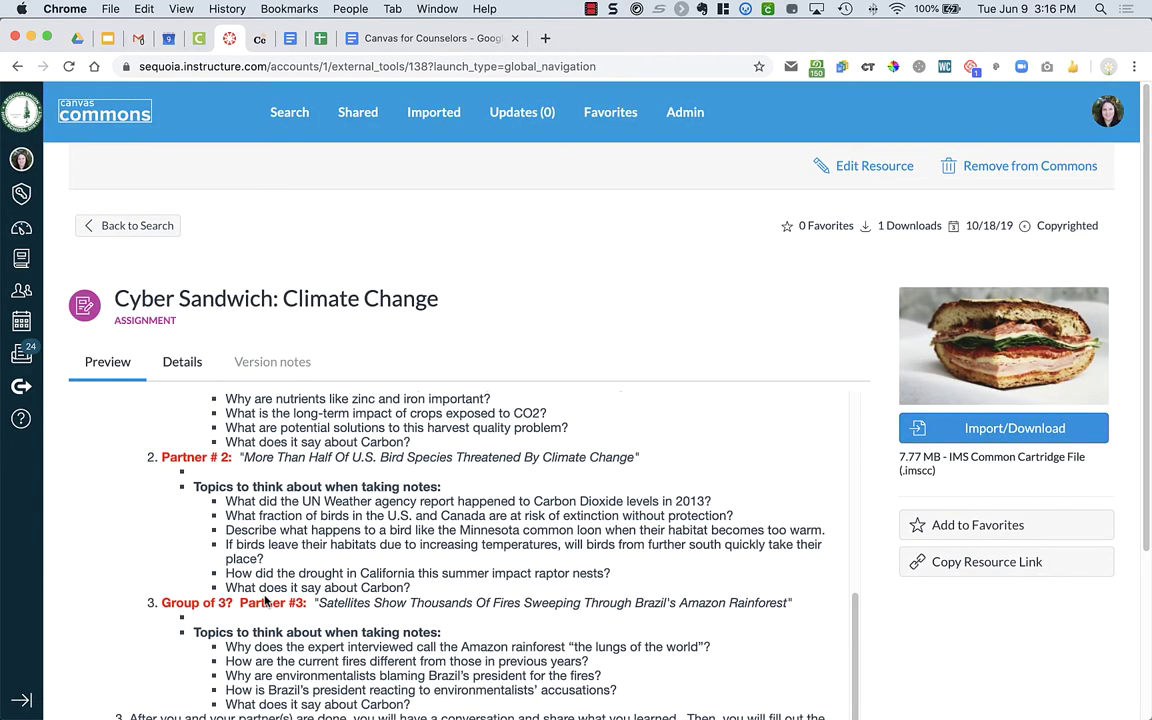
pyautogui.scroll(10, 265, 600)
pyautogui.click(182, 366)
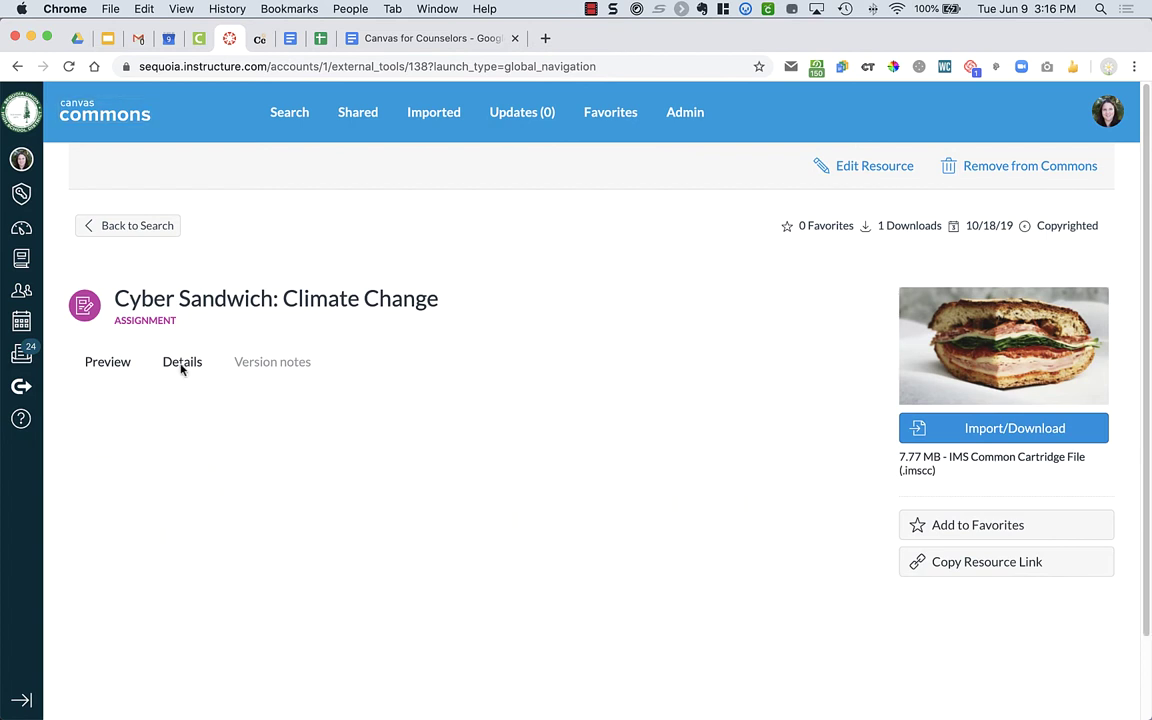
pyautogui.scroll(-1, 327, 617)
pyautogui.scroll(1, 328, 618)
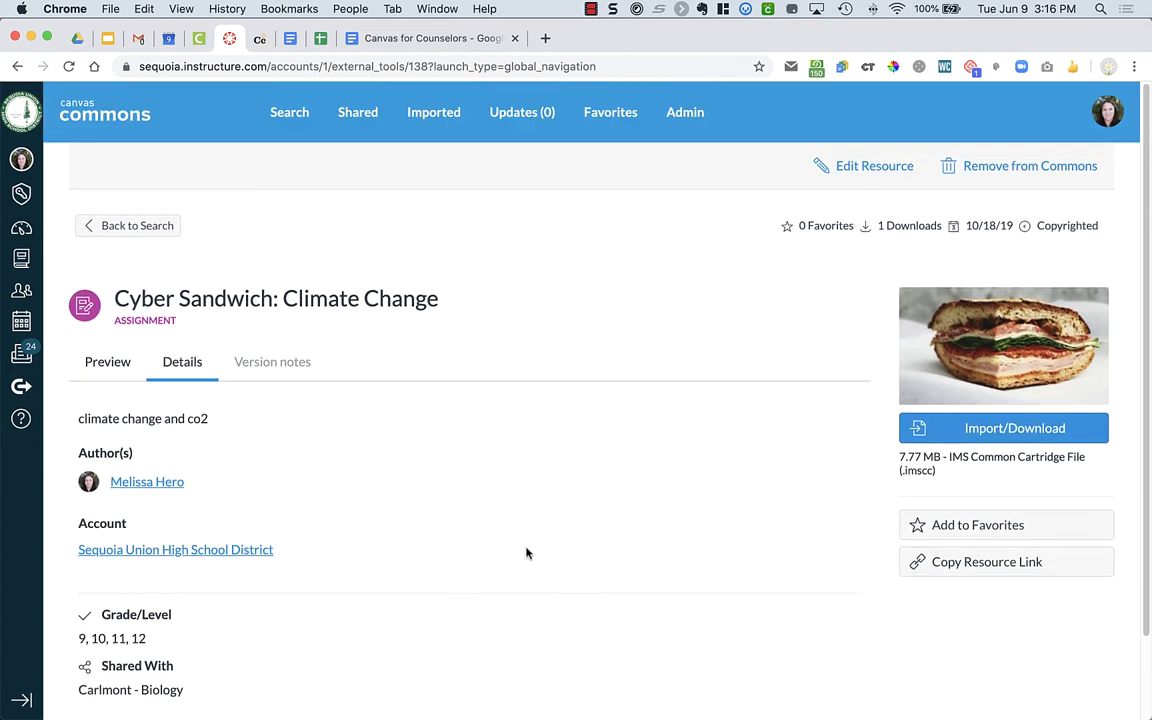
# Import Cyber Sandwich: Climate Change into SUHSD Counselor PD, found by searching 'coun'.
pyautogui.click(1015, 428)
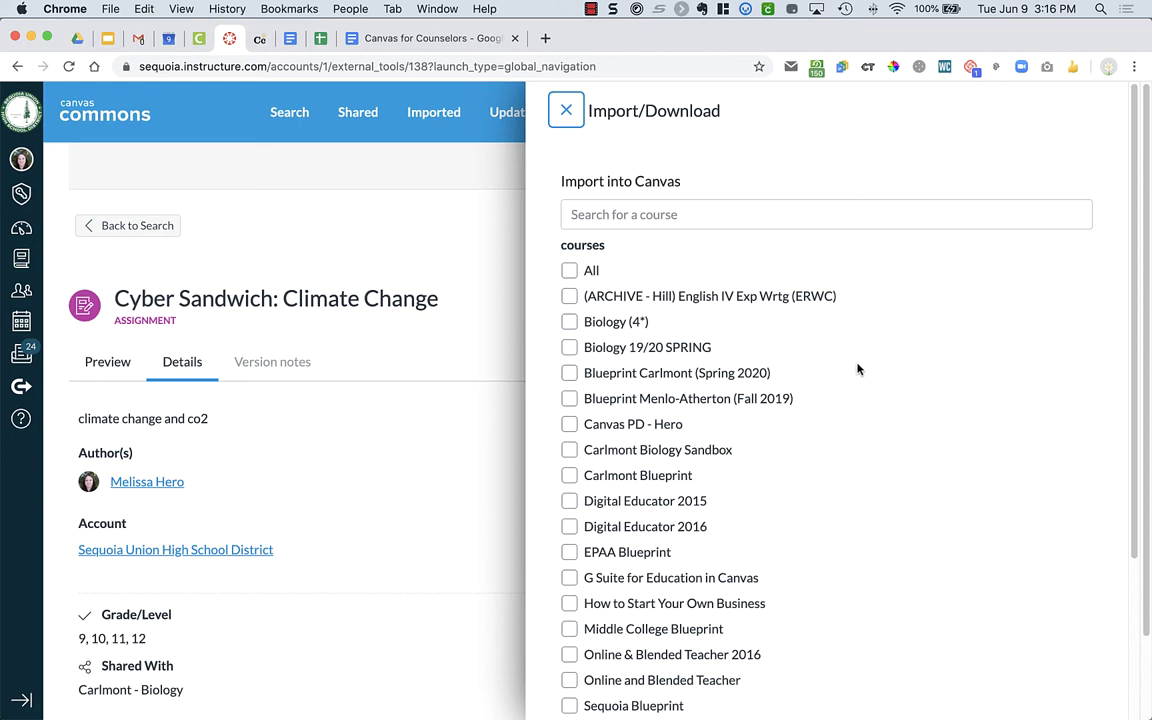
pyautogui.scroll(-1, 857, 369)
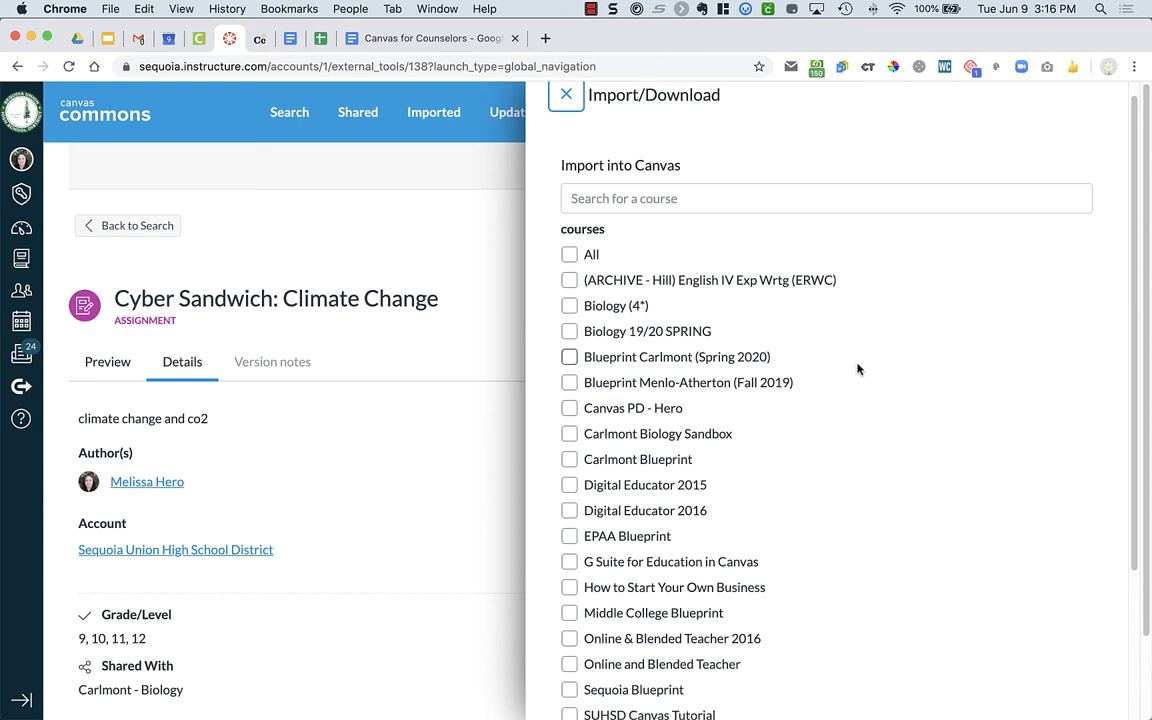
pyautogui.click(756, 196)
pyautogui.write('coun')
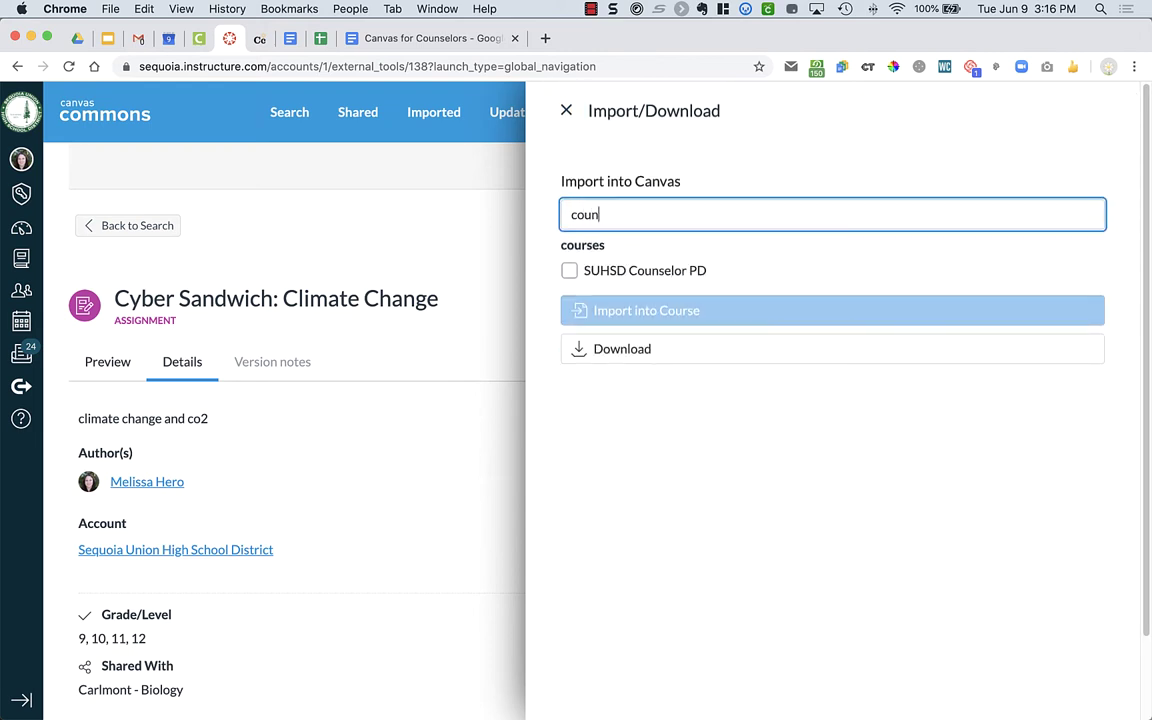
pyautogui.click(569, 270)
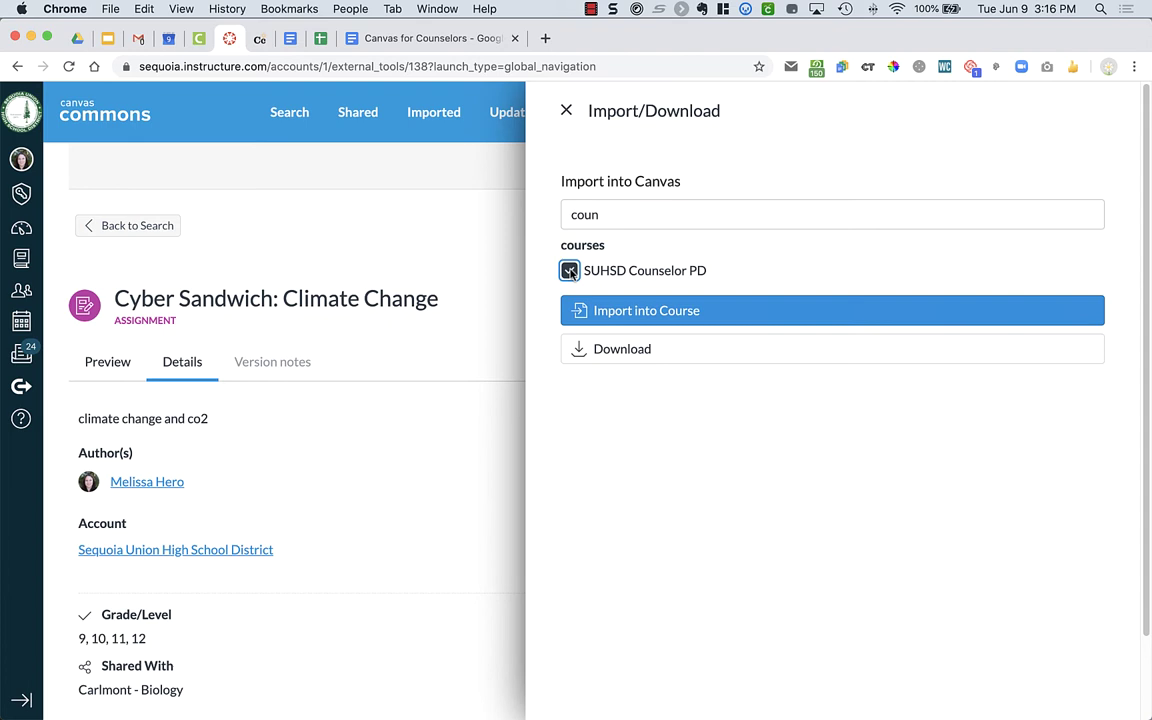
pyautogui.click(652, 312)
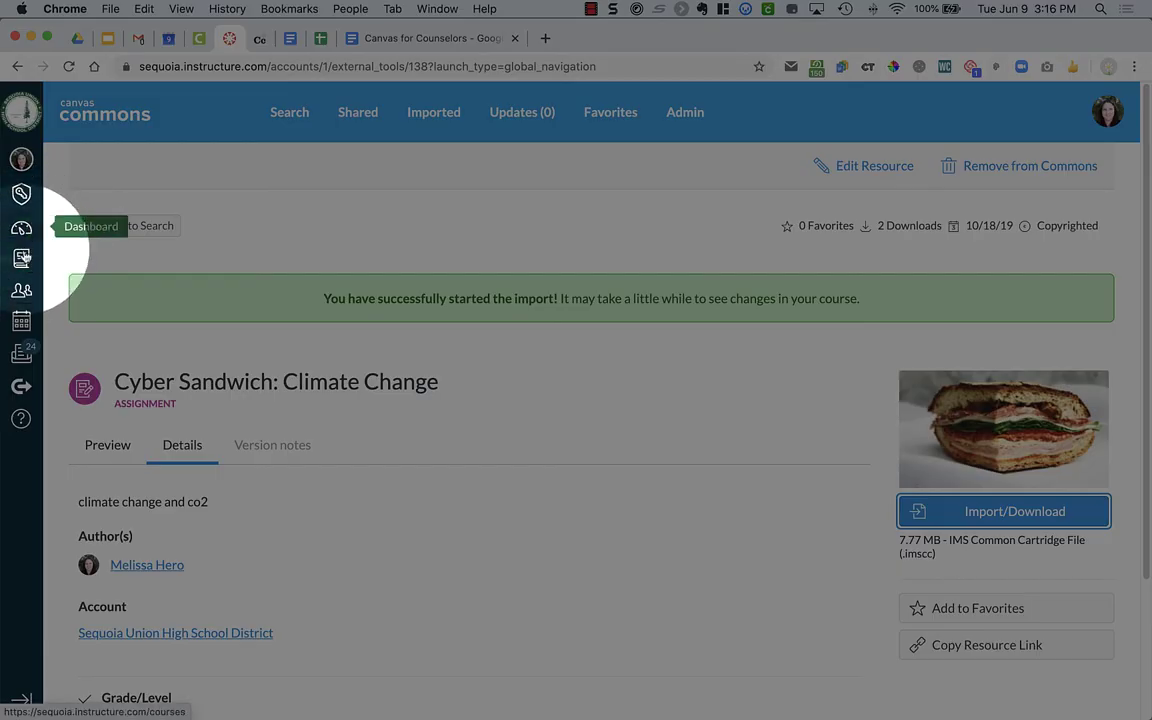
# Go to the SUHSD Counselor PD course's Assignments page to find the imported assignment.
pyautogui.click(21, 258)
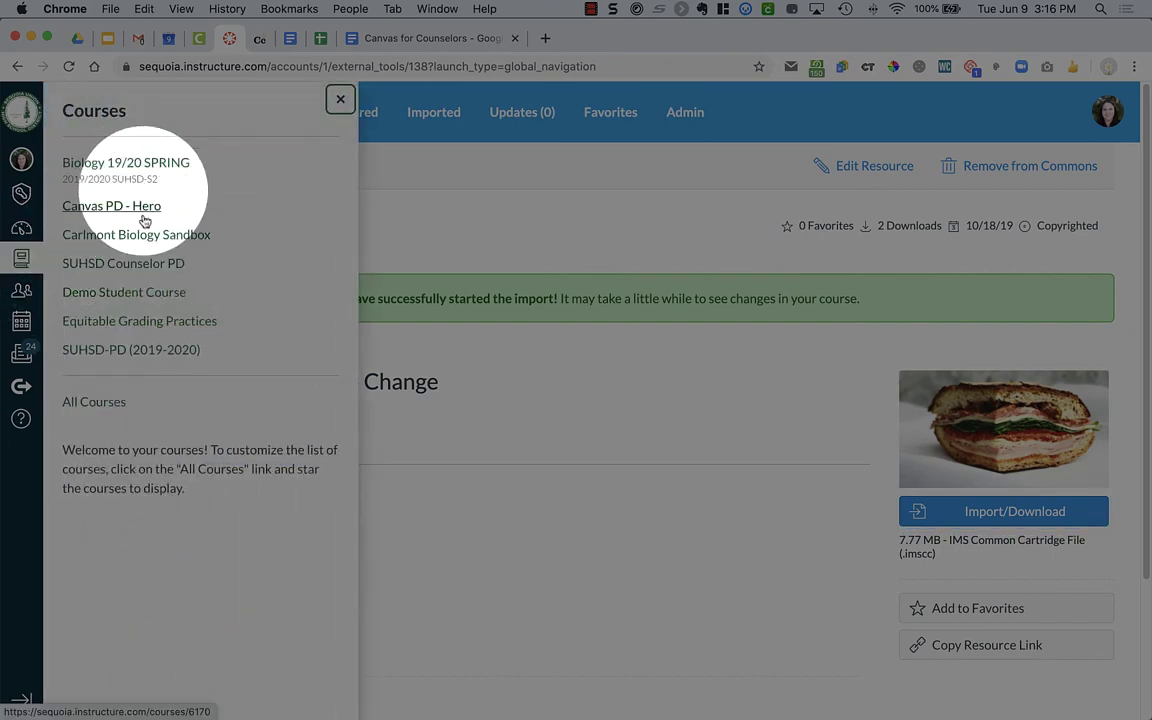
pyautogui.click(129, 266)
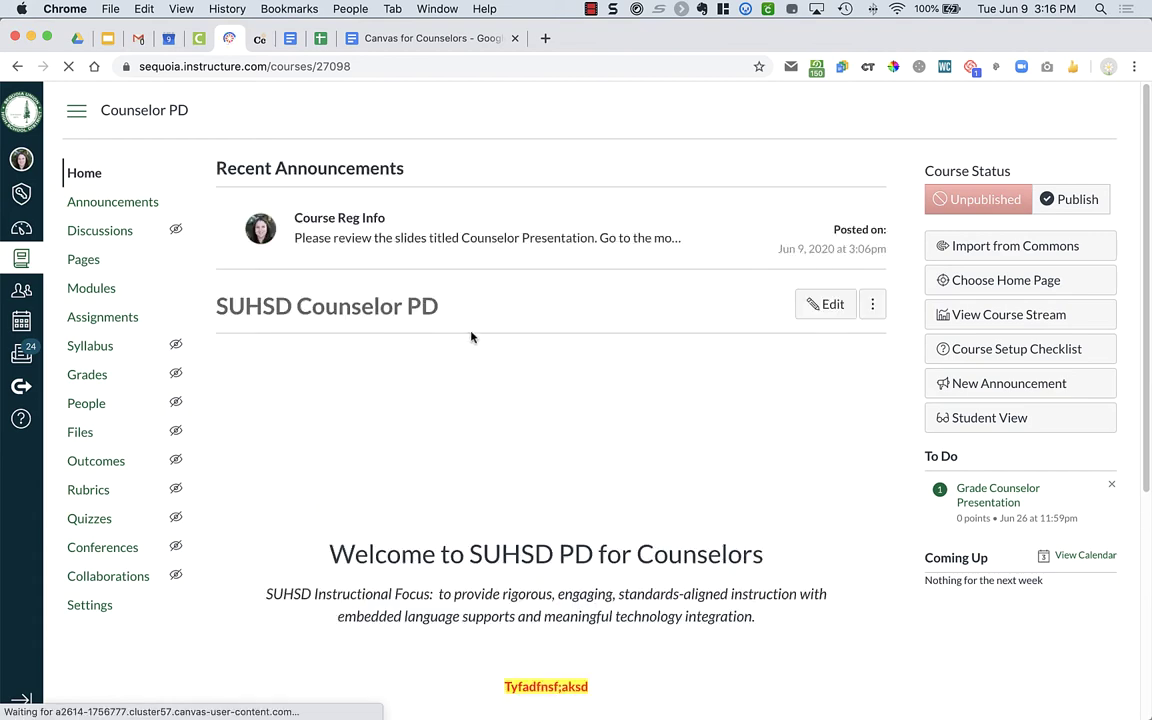
pyautogui.click(123, 319)
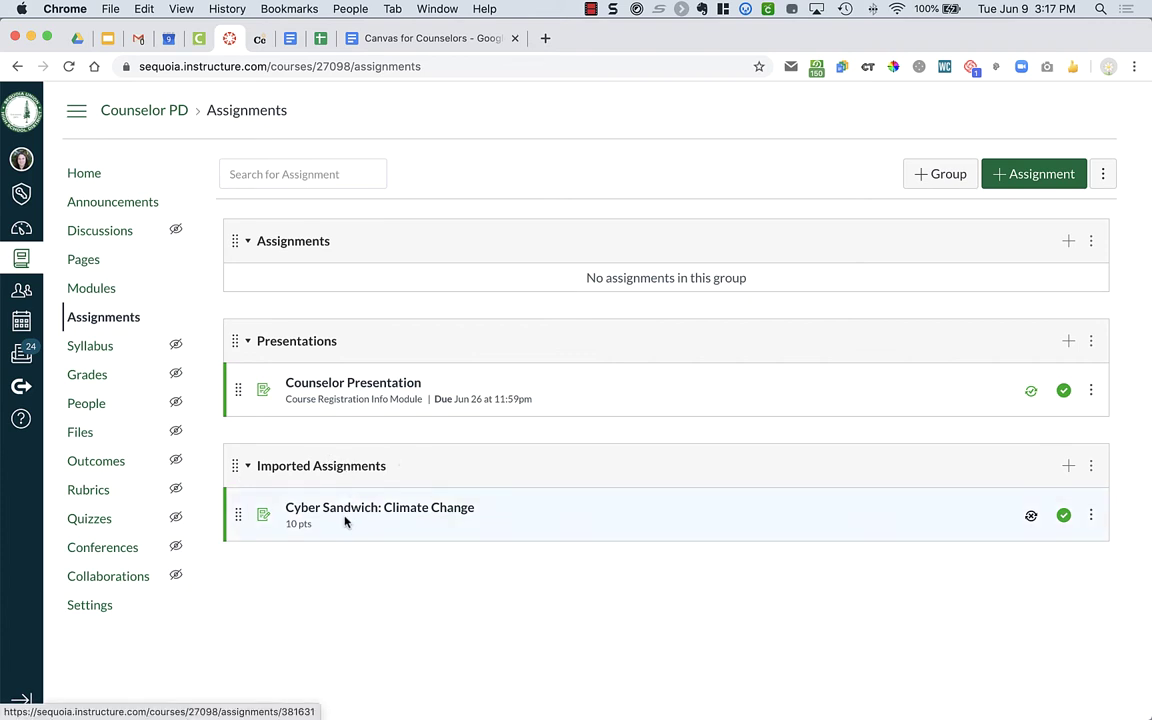
# Move Cyber Sandwich into the Assignments group and delete the empty Imported Assignments group.
pyautogui.moveTo(240, 521); pyautogui.dragTo(260, 288)
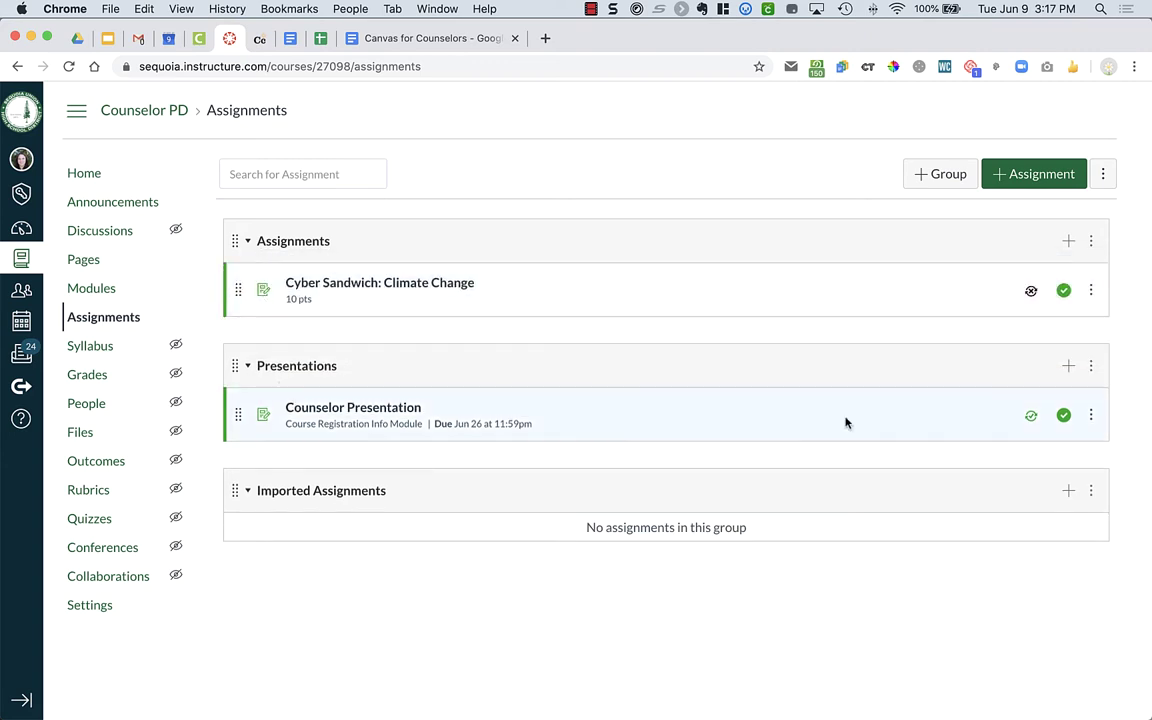
pyautogui.click(1091, 490)
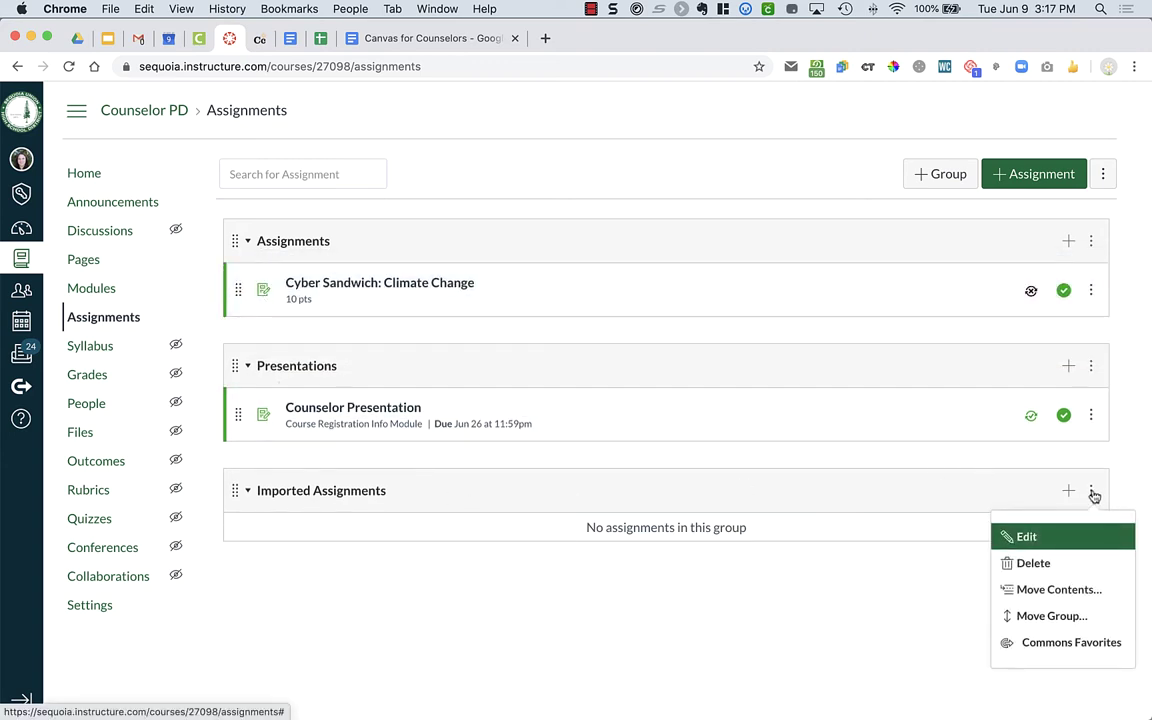
pyautogui.click(1060, 563)
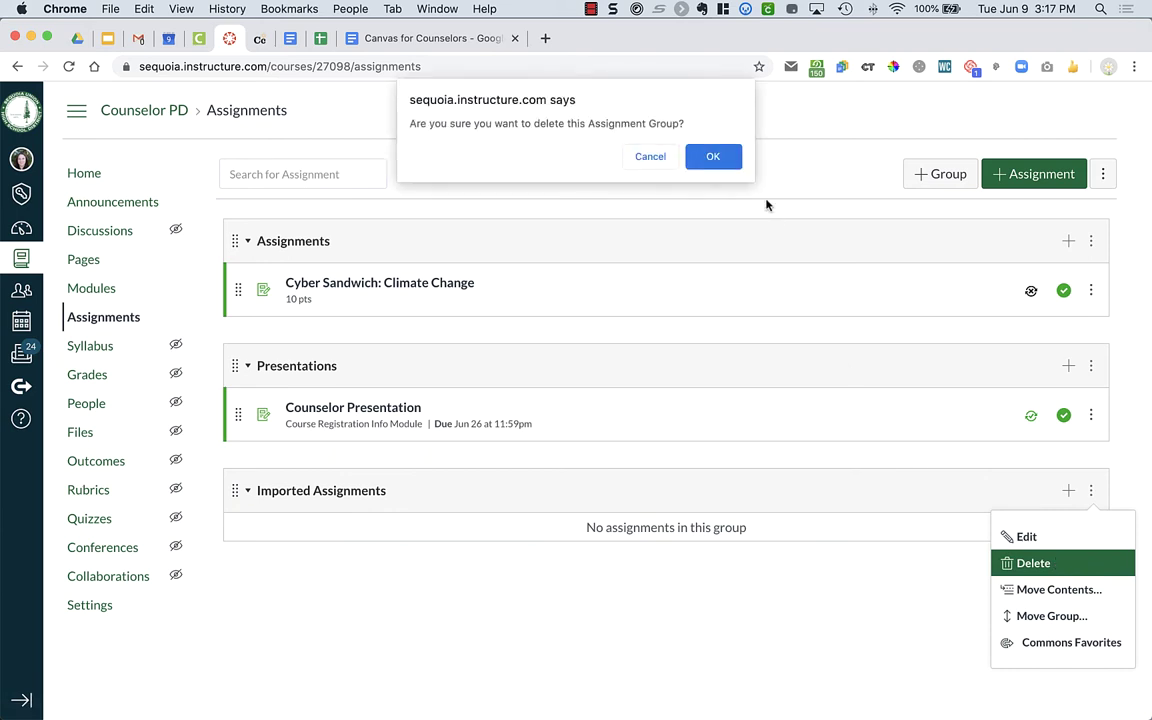
pyautogui.click(716, 156)
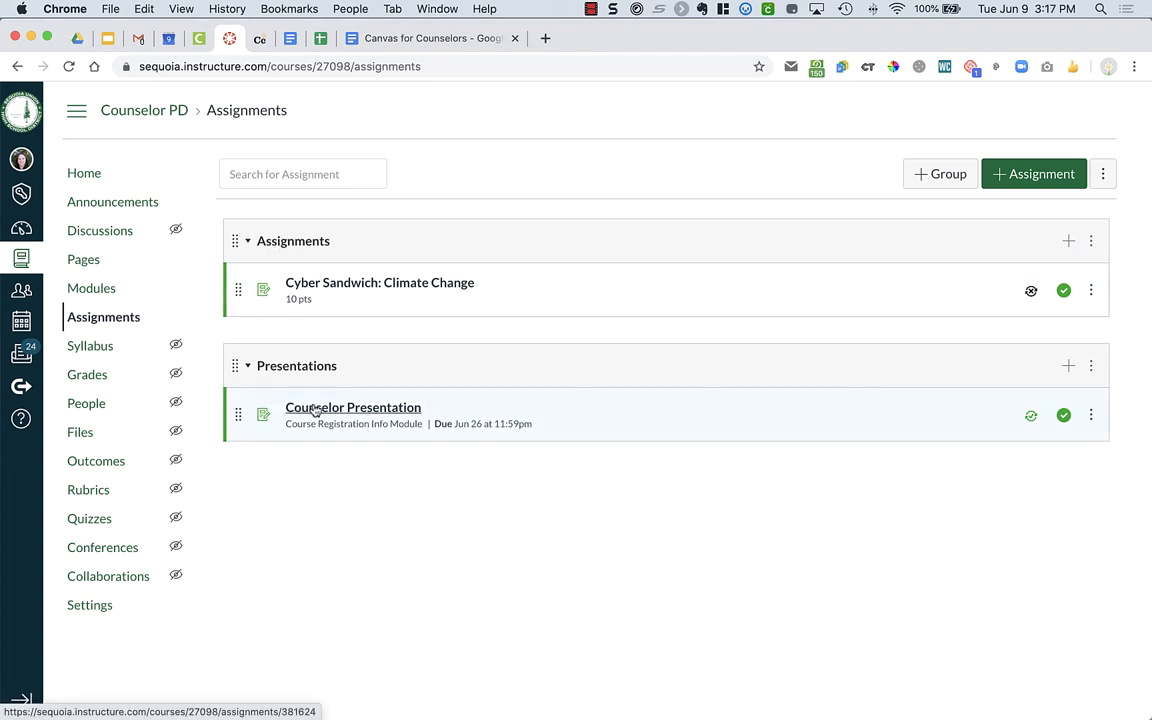
# On the Modules page, open the Course Registration Info module's options menu.
pyautogui.click(1092, 420)
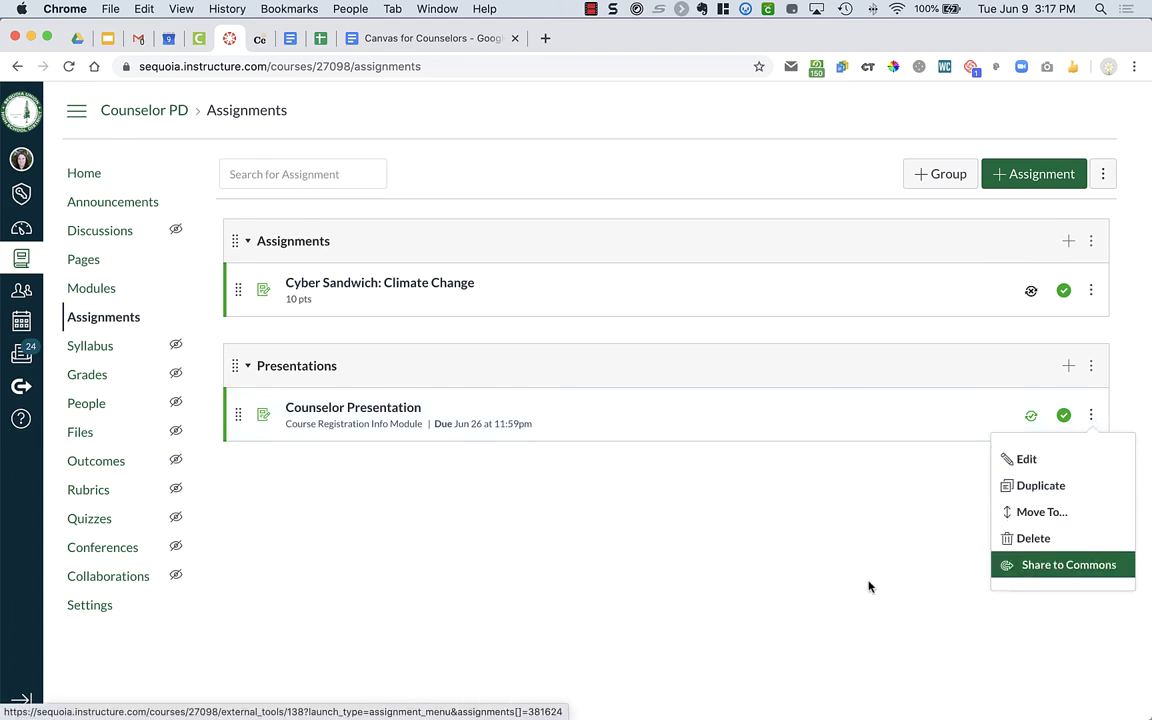
pyautogui.click(893, 539)
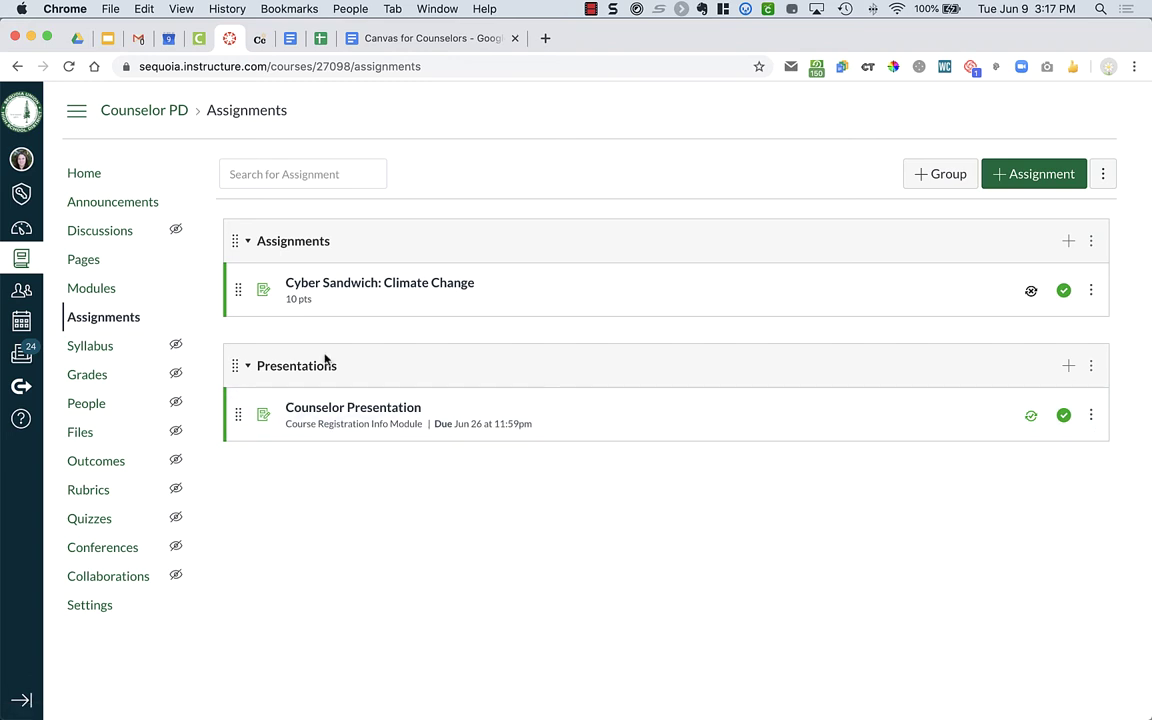
pyautogui.click(105, 291)
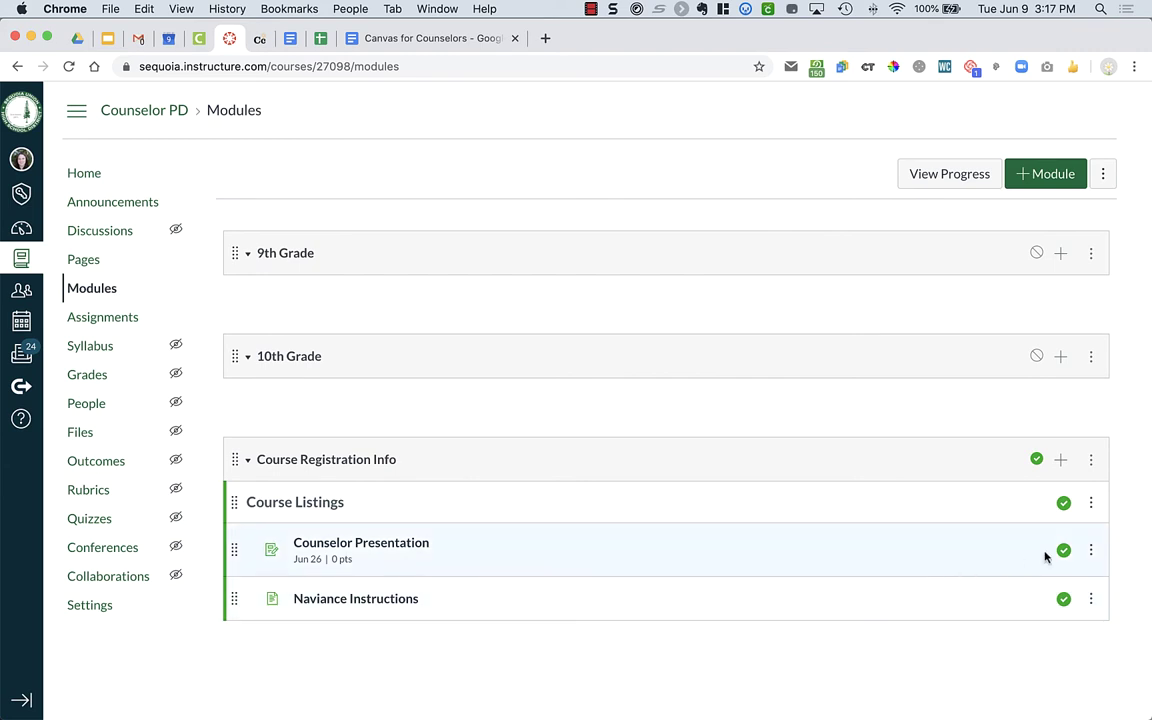
pyautogui.click(1090, 556)
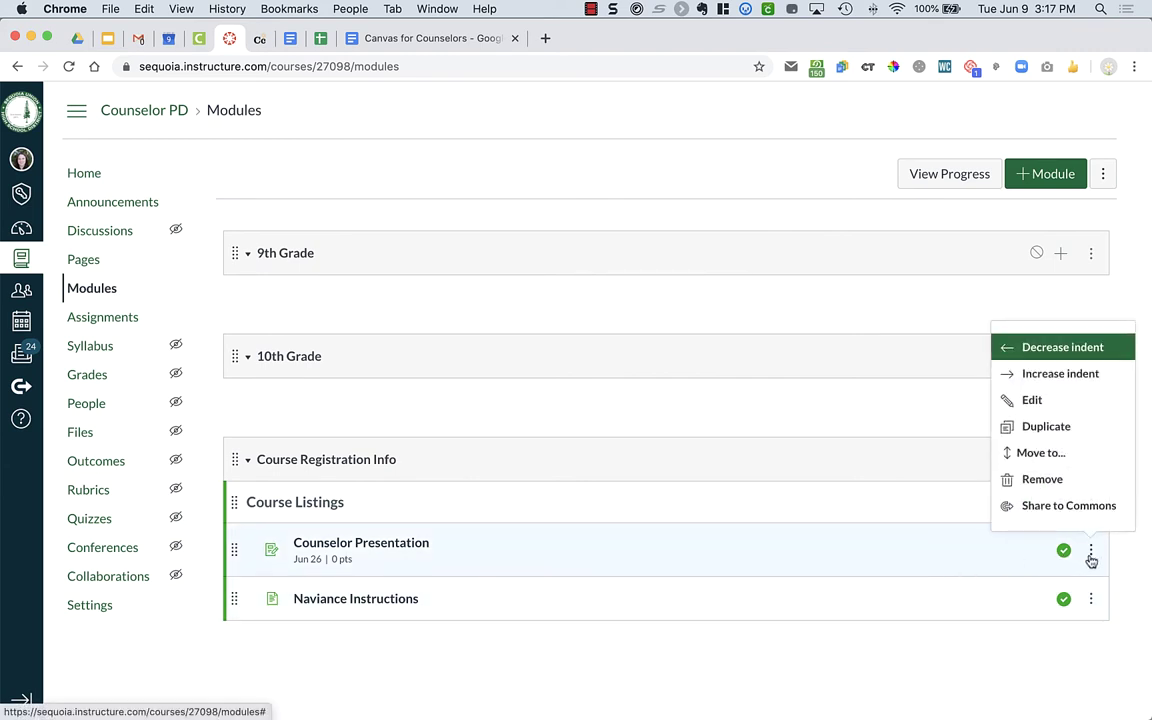
pyautogui.click(849, 463)
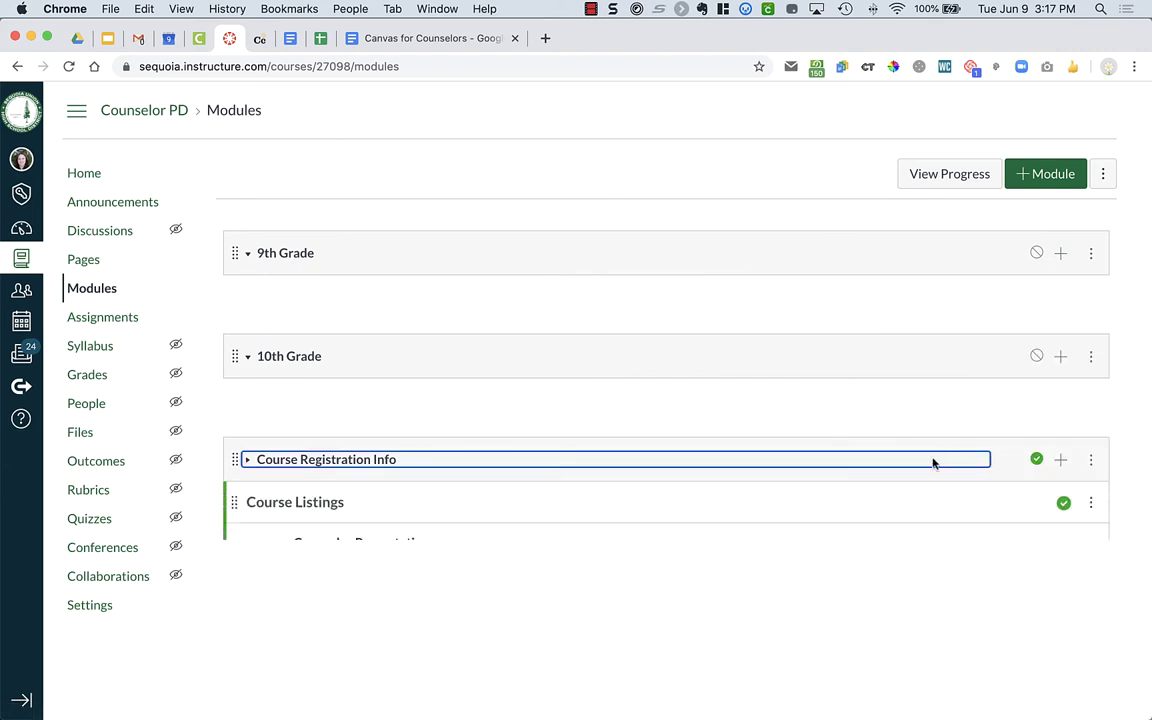
pyautogui.click(898, 455)
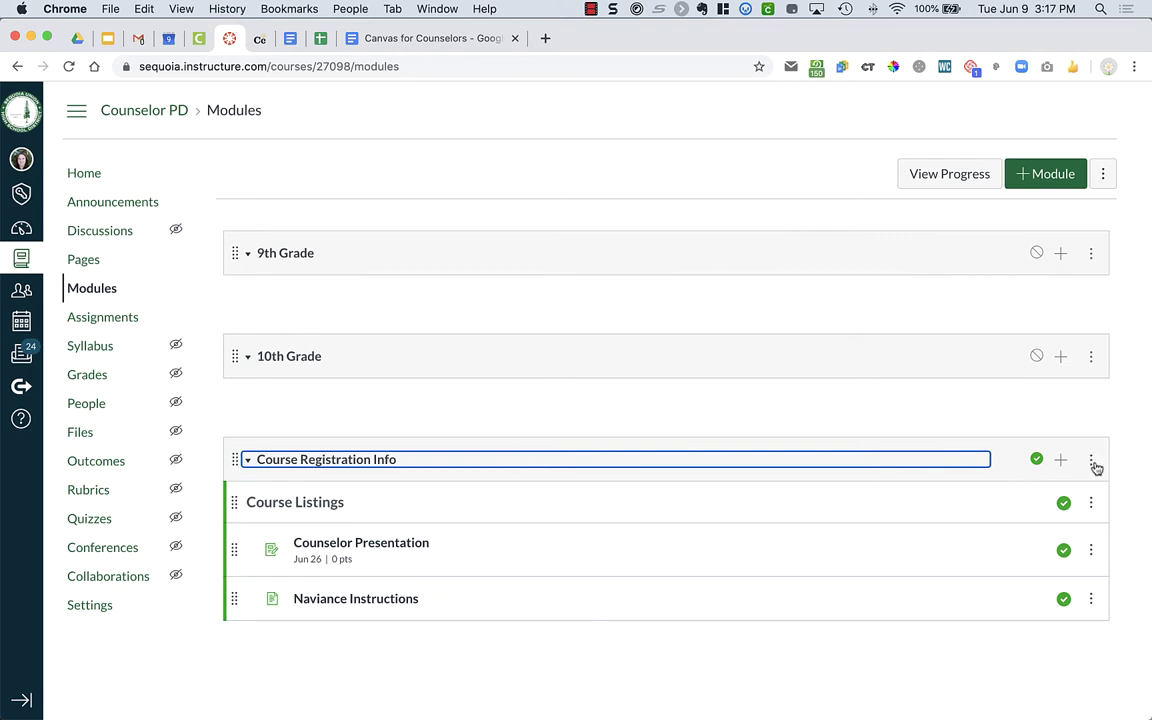
pyautogui.click(1091, 460)
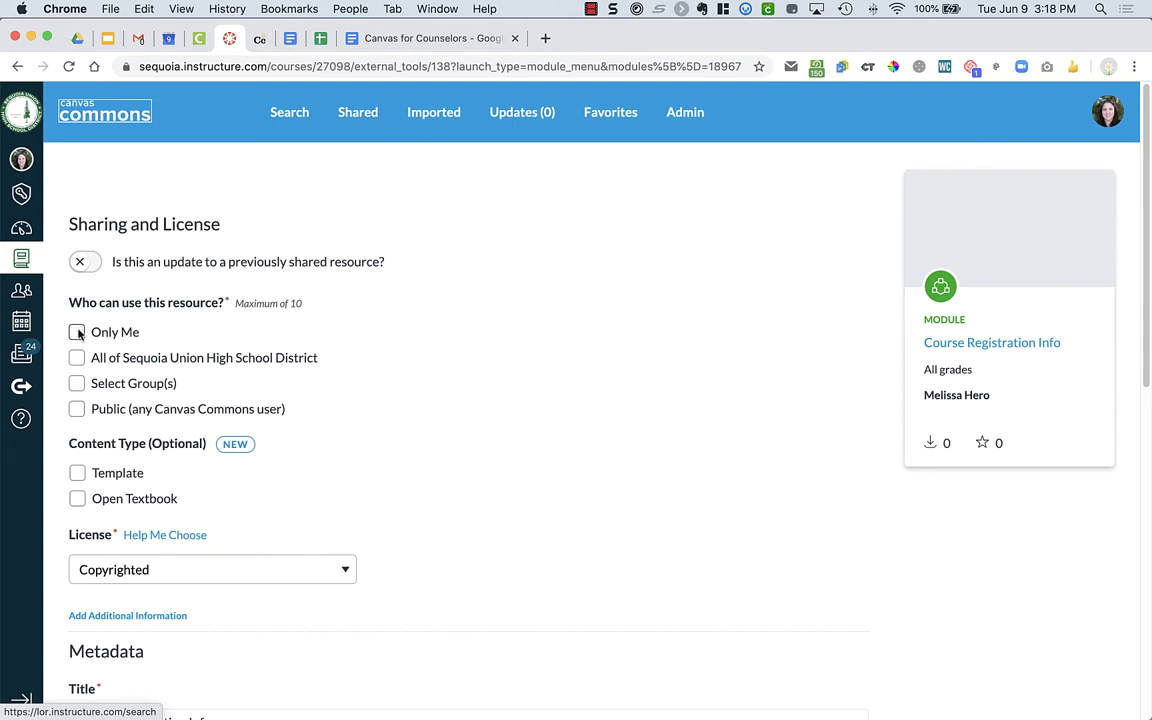
# Set the module's audience to Public (any Canvas Commons user), with no groups selected.
pyautogui.click(76, 385)
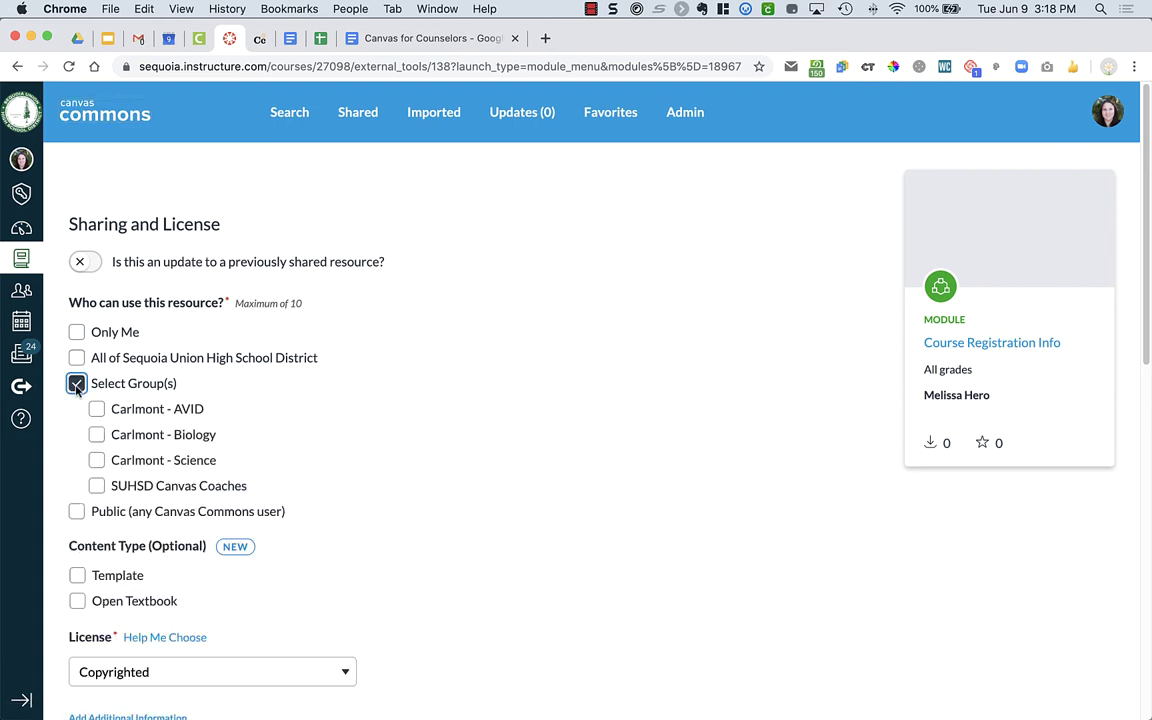
pyautogui.click(96, 437)
pyautogui.click(96, 436)
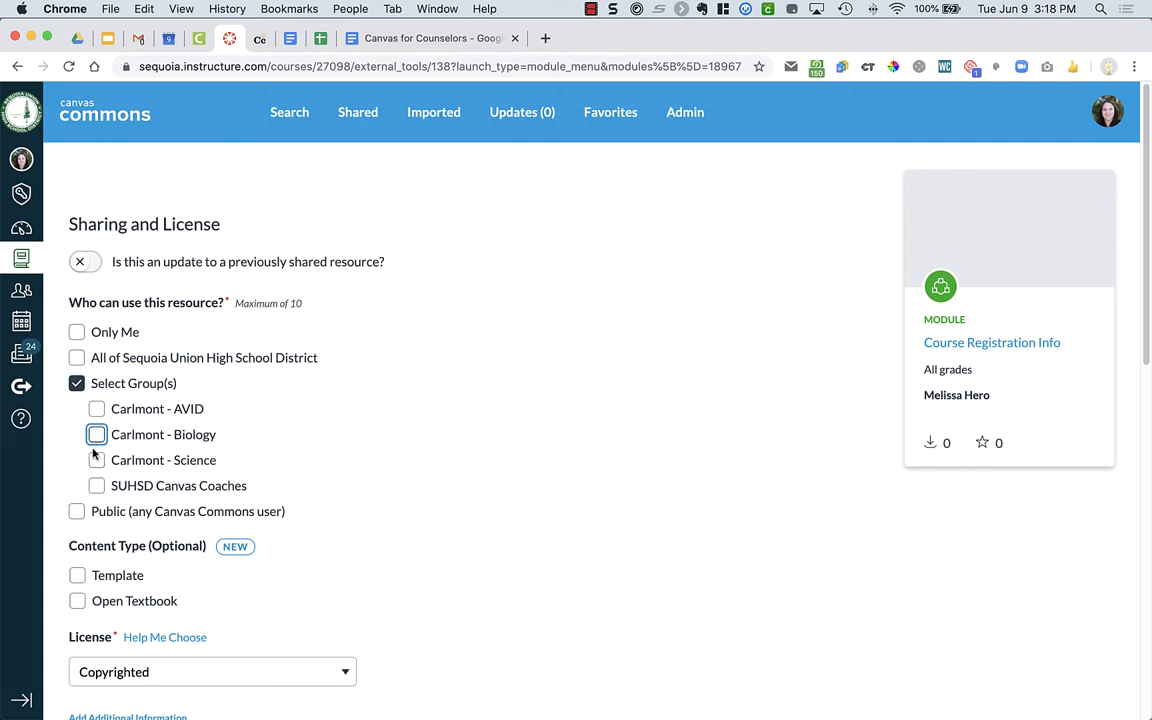
pyautogui.click(76, 511)
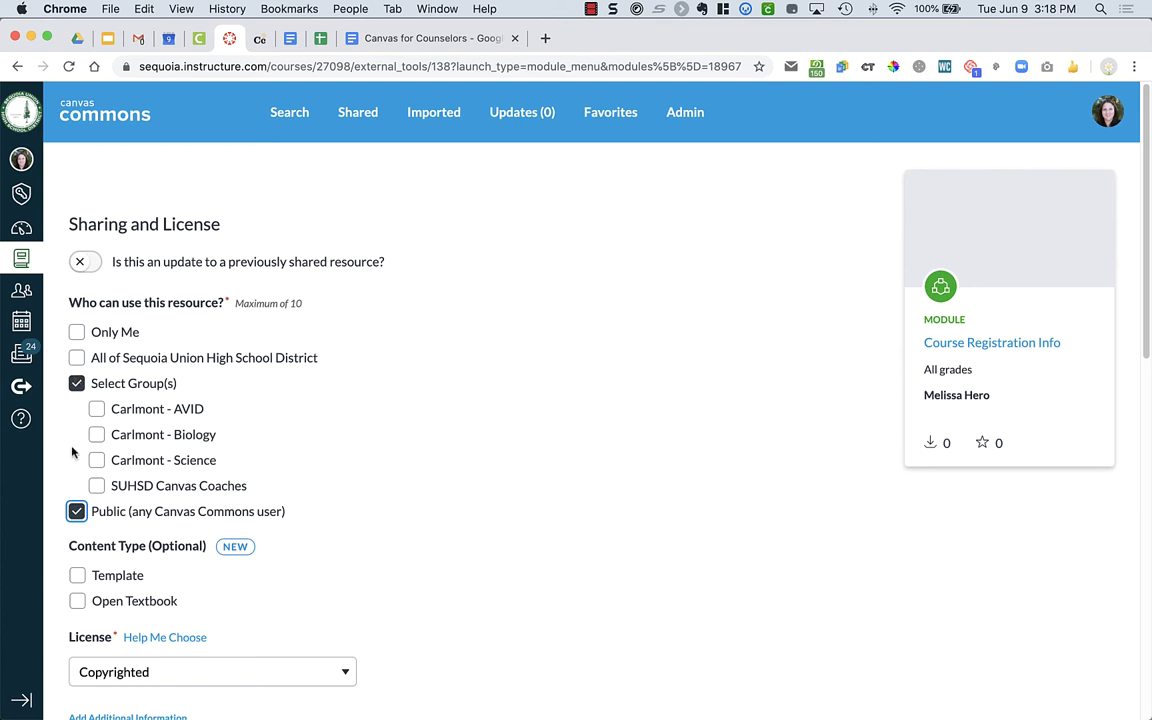
pyautogui.click(76, 384)
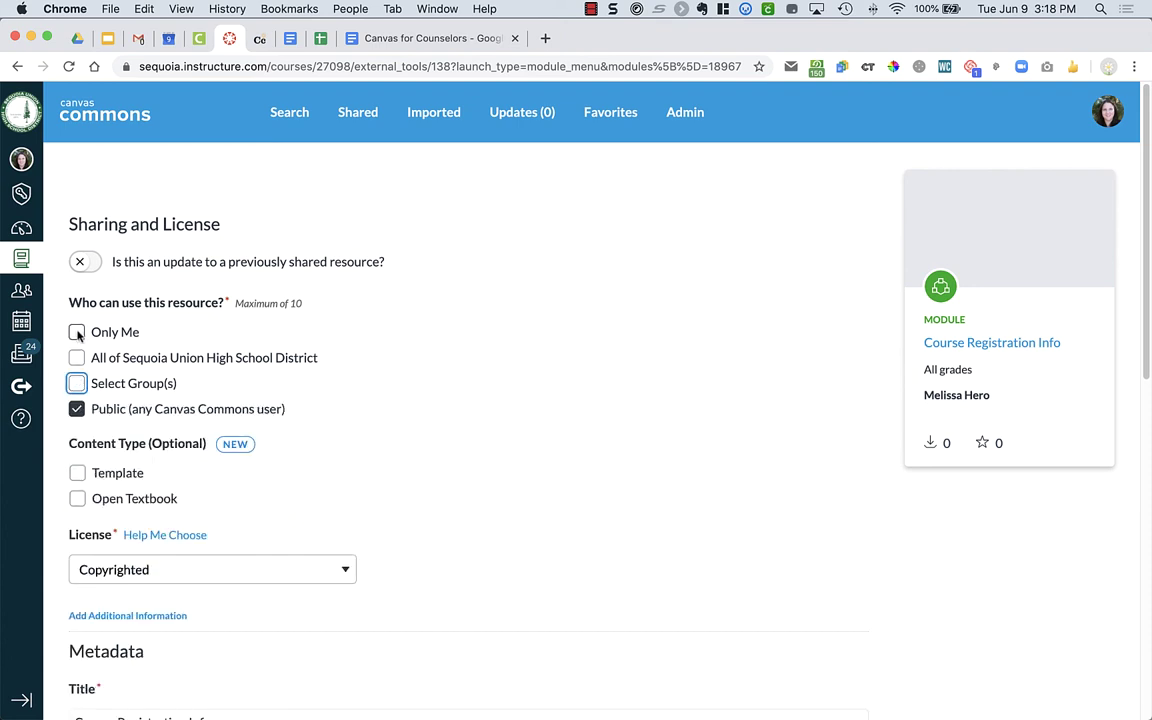
# Choose CC - Attribution ShareAlike as the shared module's license, leaving content type unset.
pyautogui.scroll(-5, 85, 400)
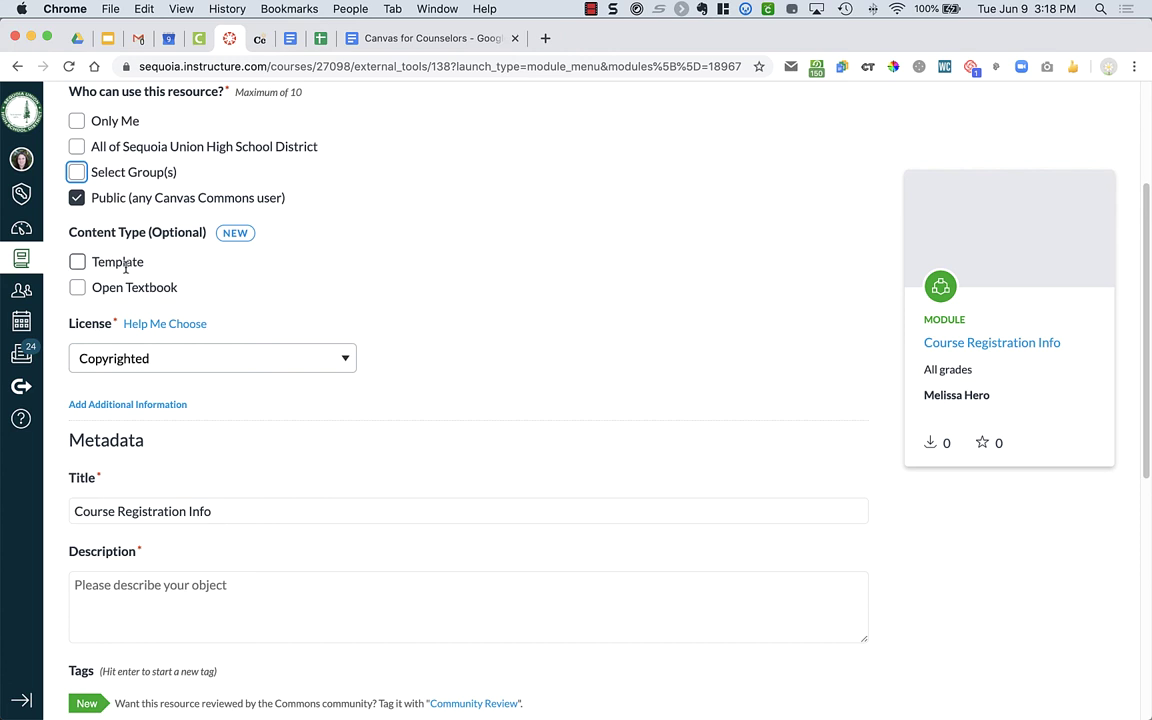
pyautogui.click(125, 266)
pyautogui.click(122, 268)
pyautogui.click(138, 357)
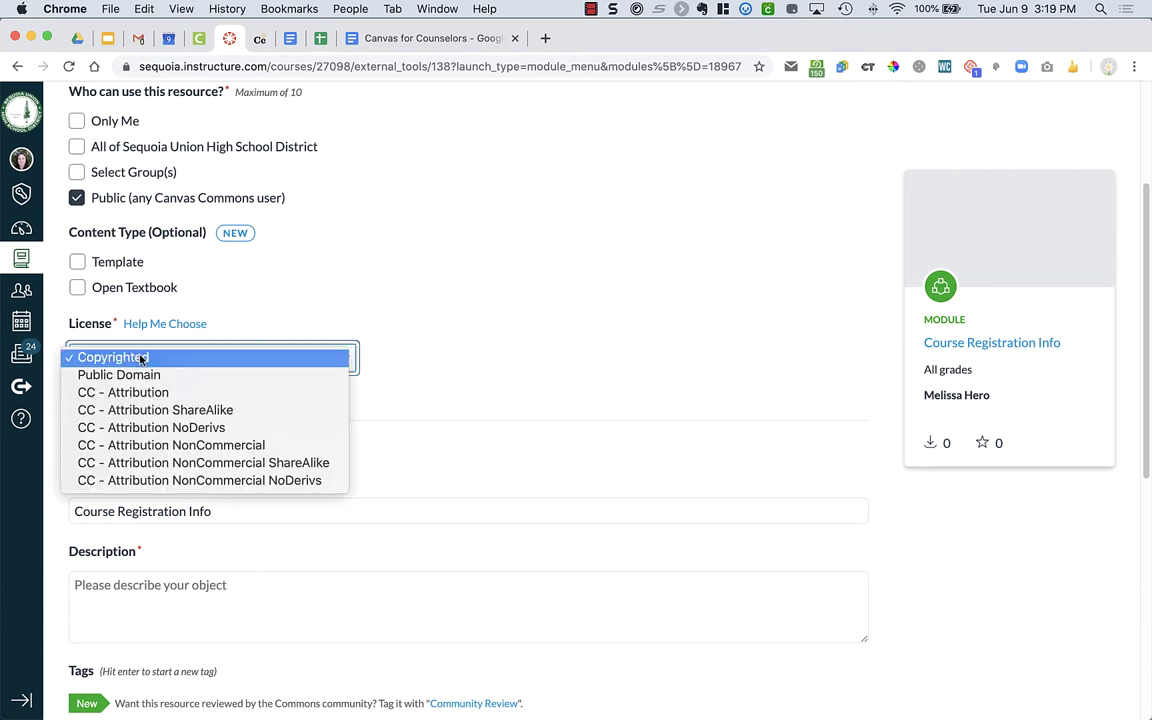
pyautogui.click(163, 410)
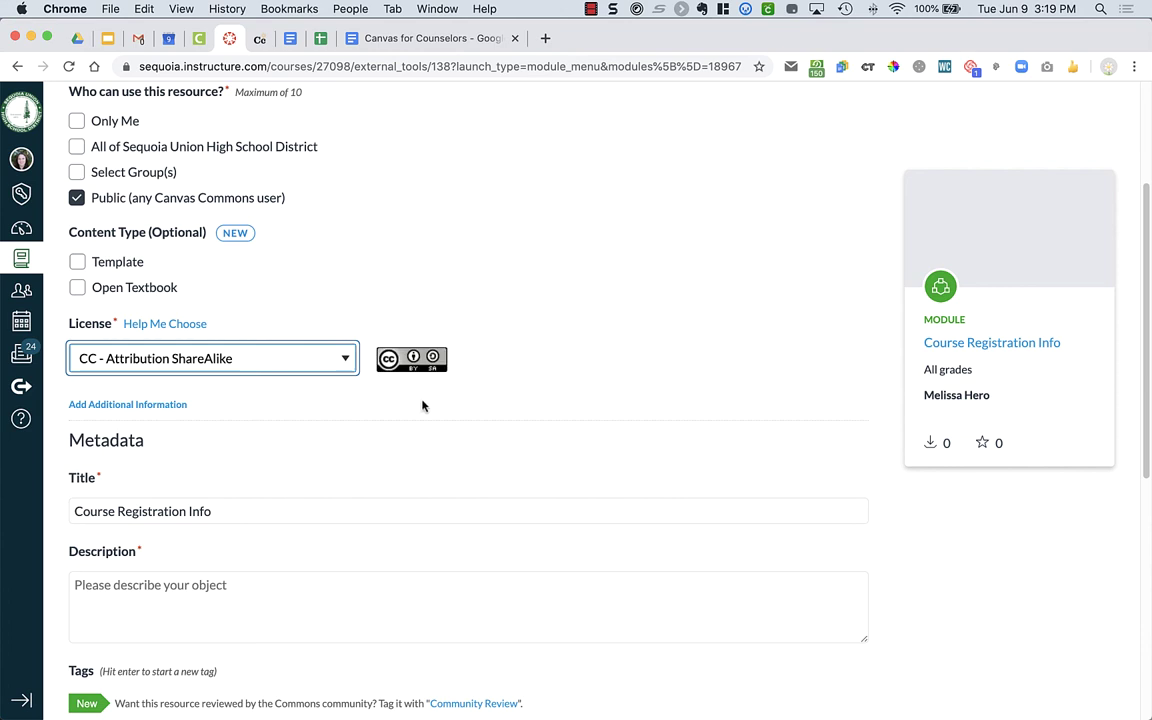
pyautogui.scroll(-3, 422, 405)
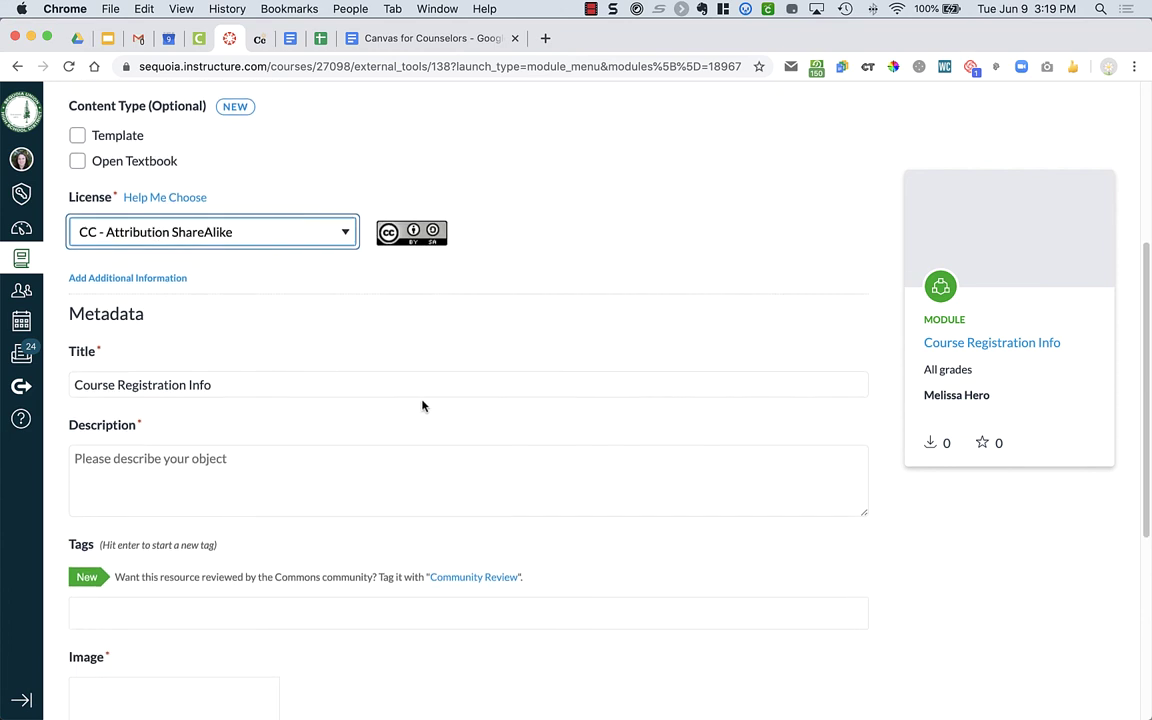
pyautogui.scroll(-2, 293, 453)
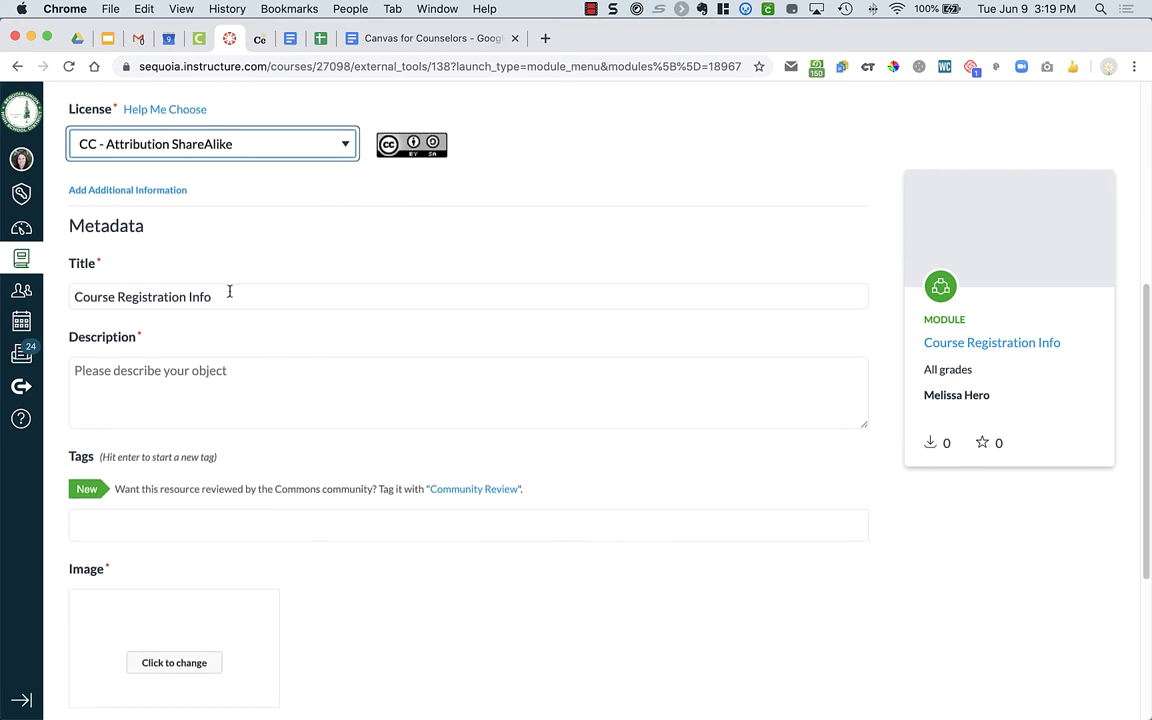
# Enter a placeholder description for the module.
pyautogui.click(167, 392)
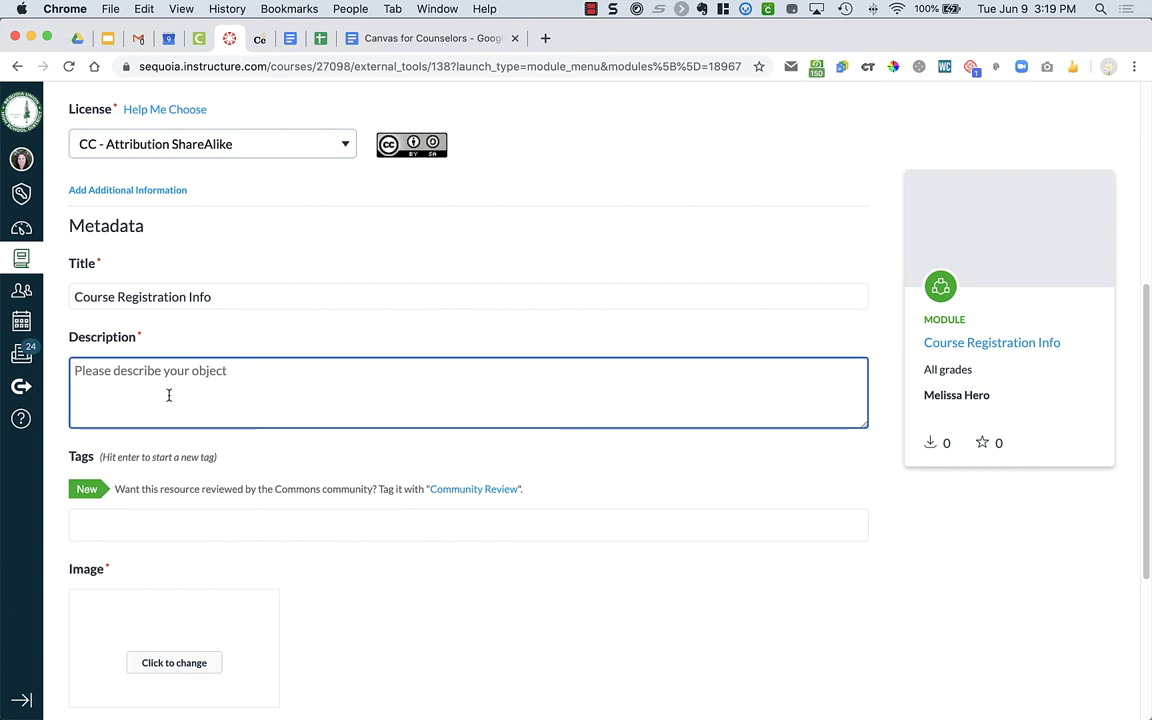
pyautogui.write('f;akfads;f')
pyautogui.scroll(-2, 247, 419)
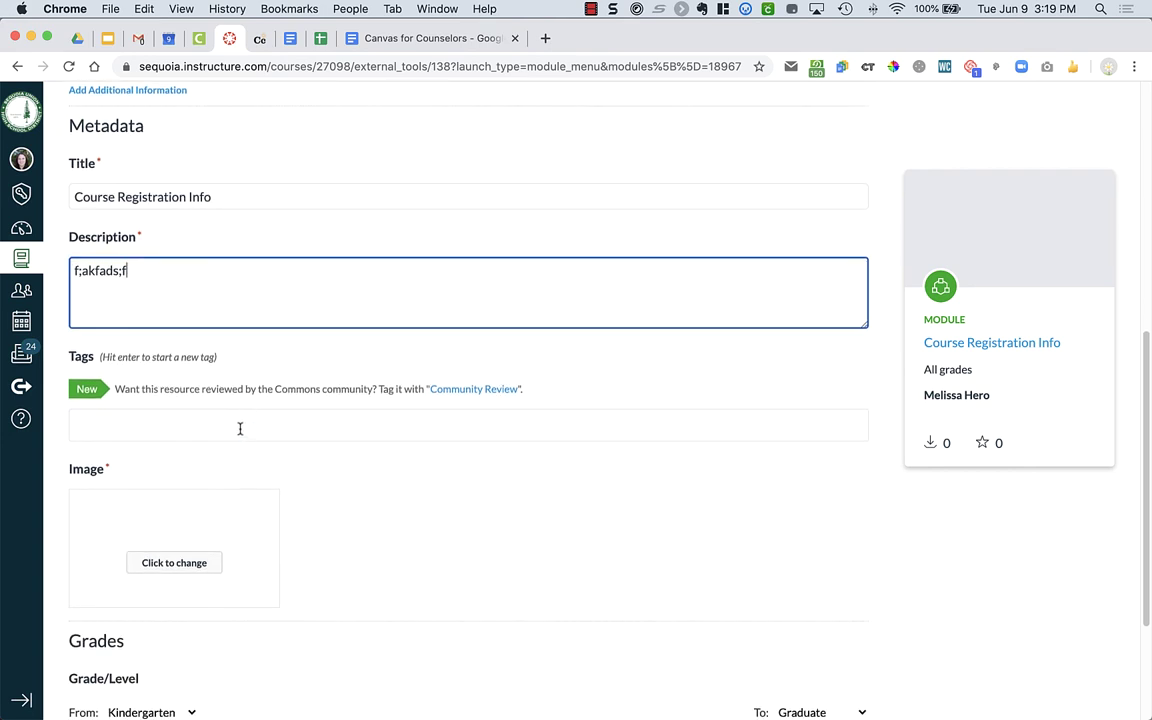
# Add a 'registration' tag to the module.
pyautogui.click(240, 429)
pyautogui.write('registration')
pyautogui.press('Return')
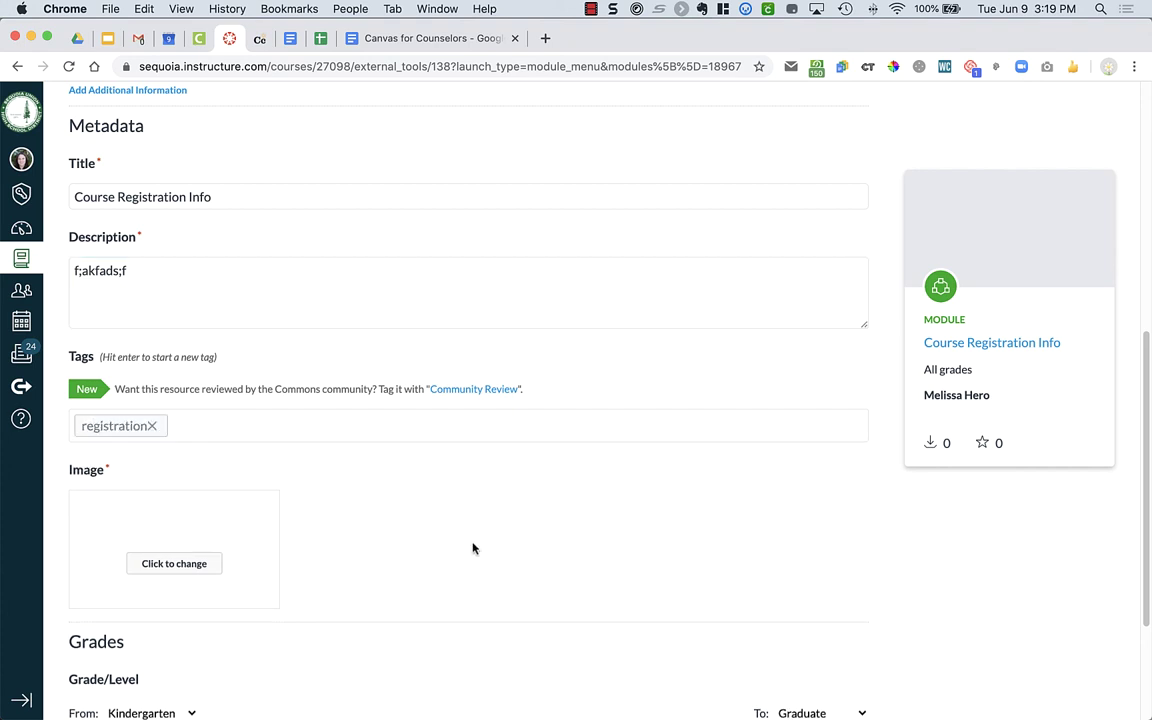
# Use the registration-sign photo as the module image and set the grade to 9th.
pyautogui.scroll(-3, 400, 540)
pyautogui.click(185, 386)
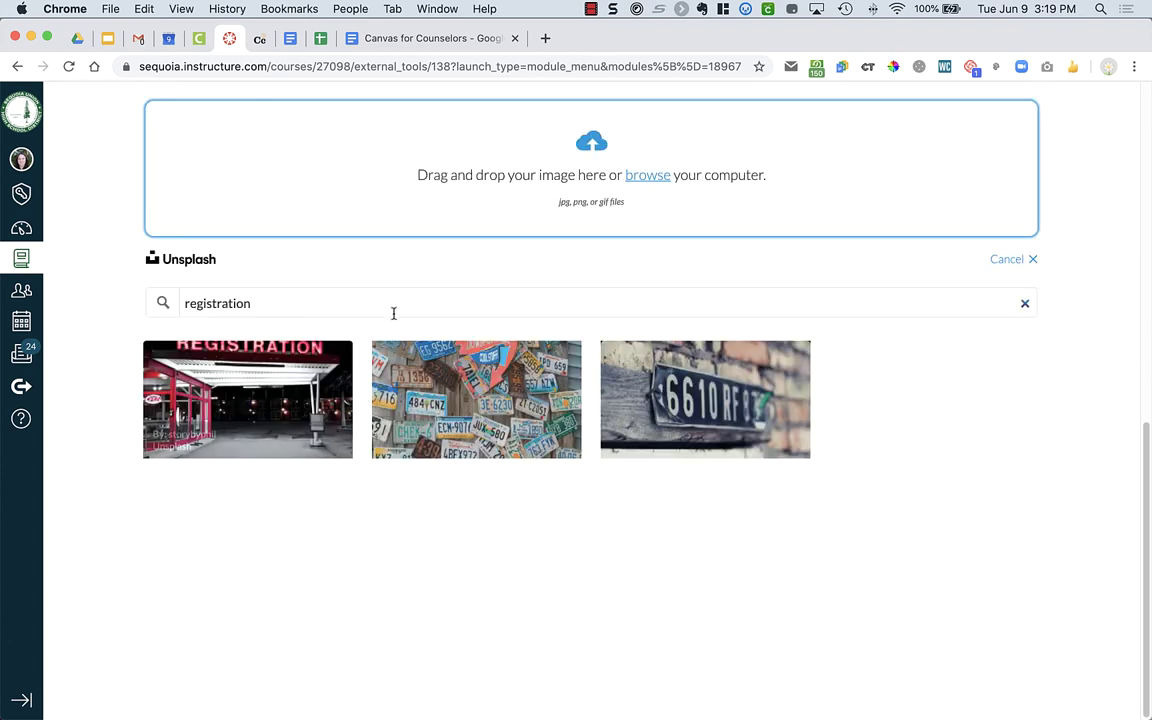
pyautogui.click(283, 390)
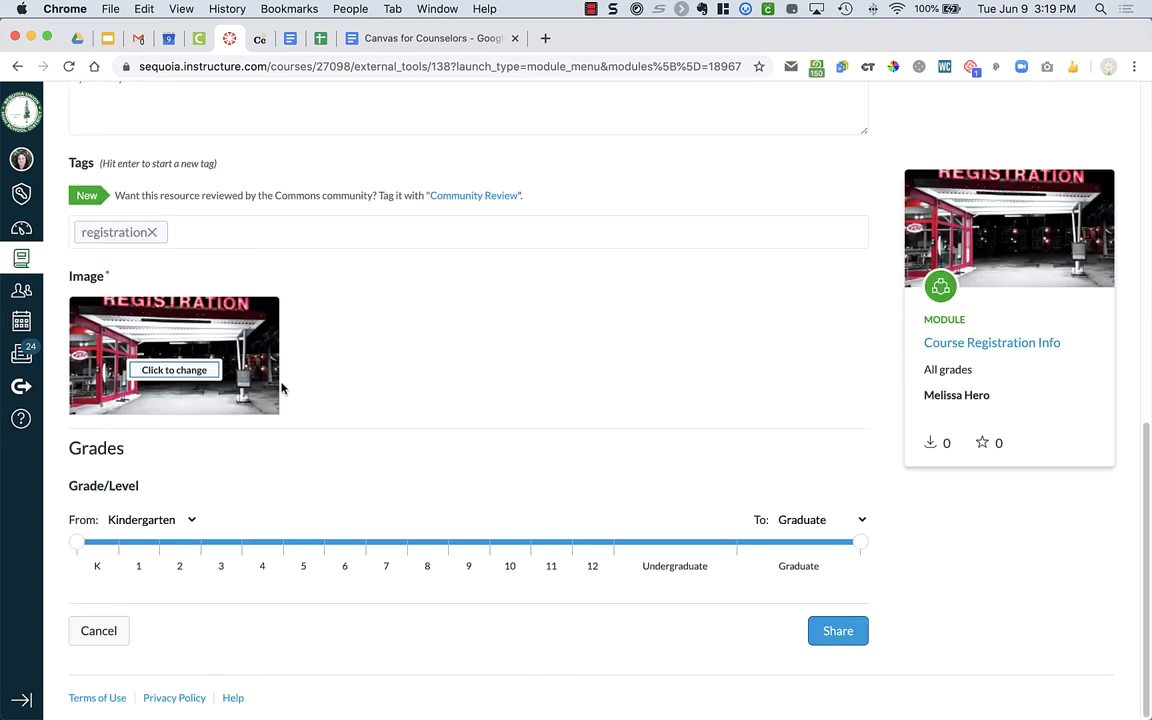
pyautogui.click(468, 542)
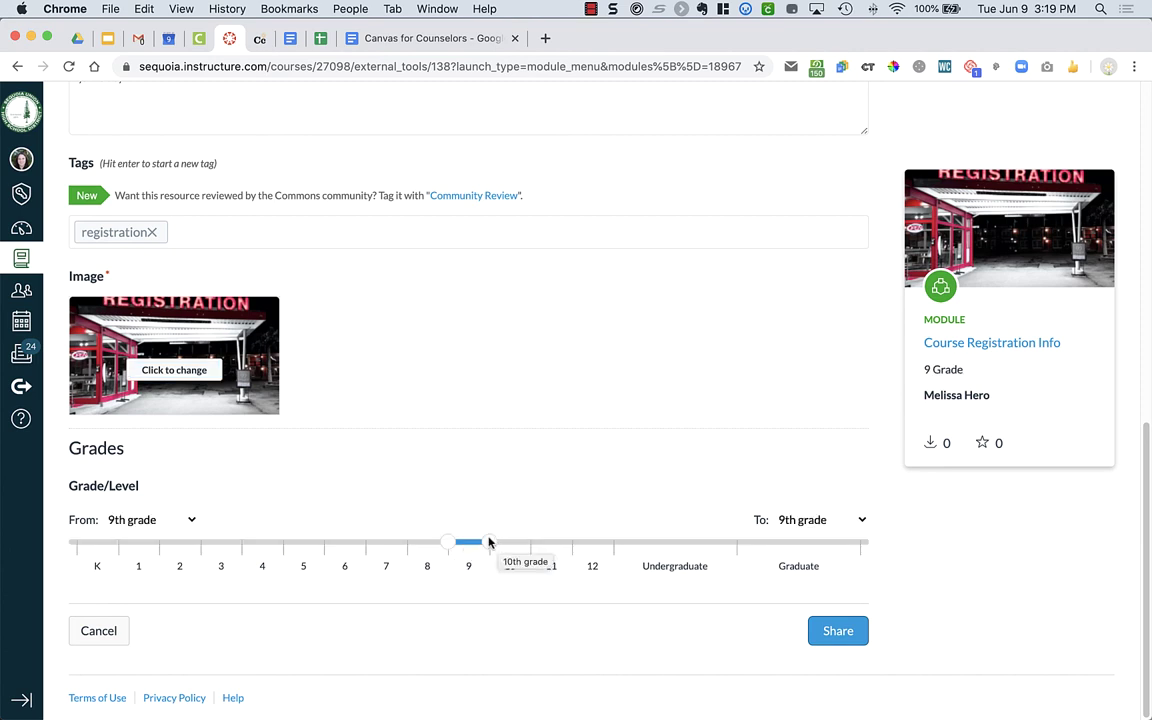
# Adjust the Grade/Level slider so From reads 10th grade and To reads 12th grade.
pyautogui.moveTo(488, 543); pyautogui.dragTo(591, 548)
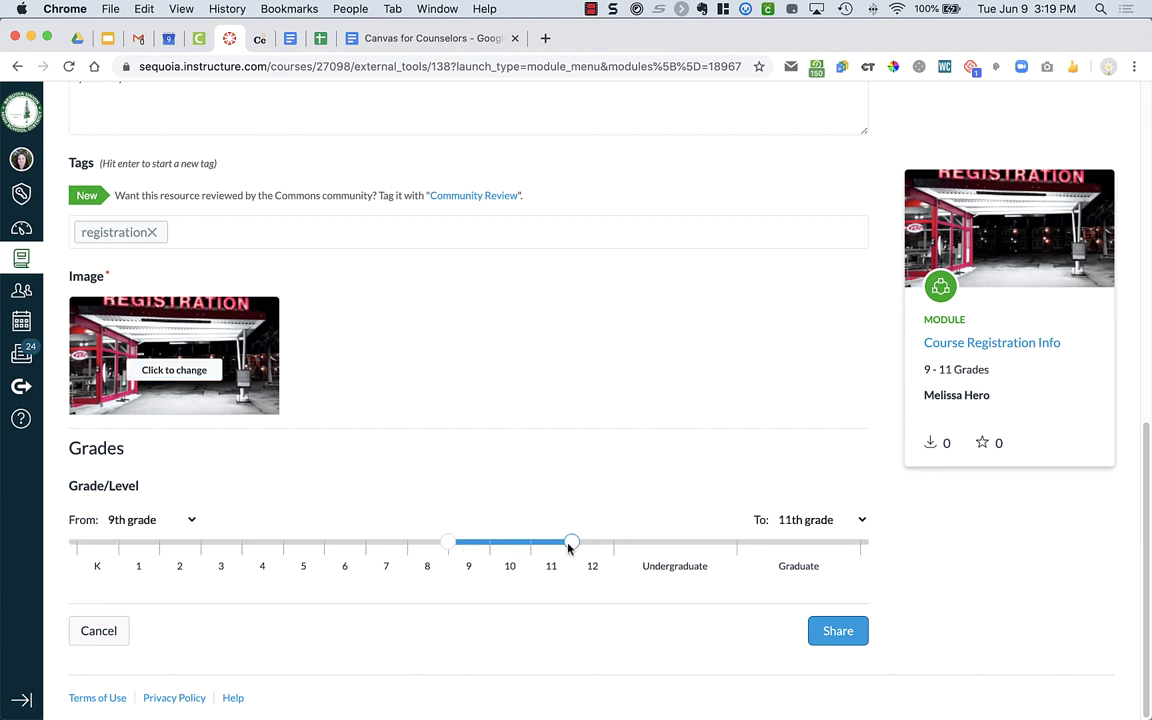
pyautogui.moveTo(450, 543); pyautogui.dragTo(479, 548)
pyautogui.moveTo(570, 543); pyautogui.dragTo(608, 548)
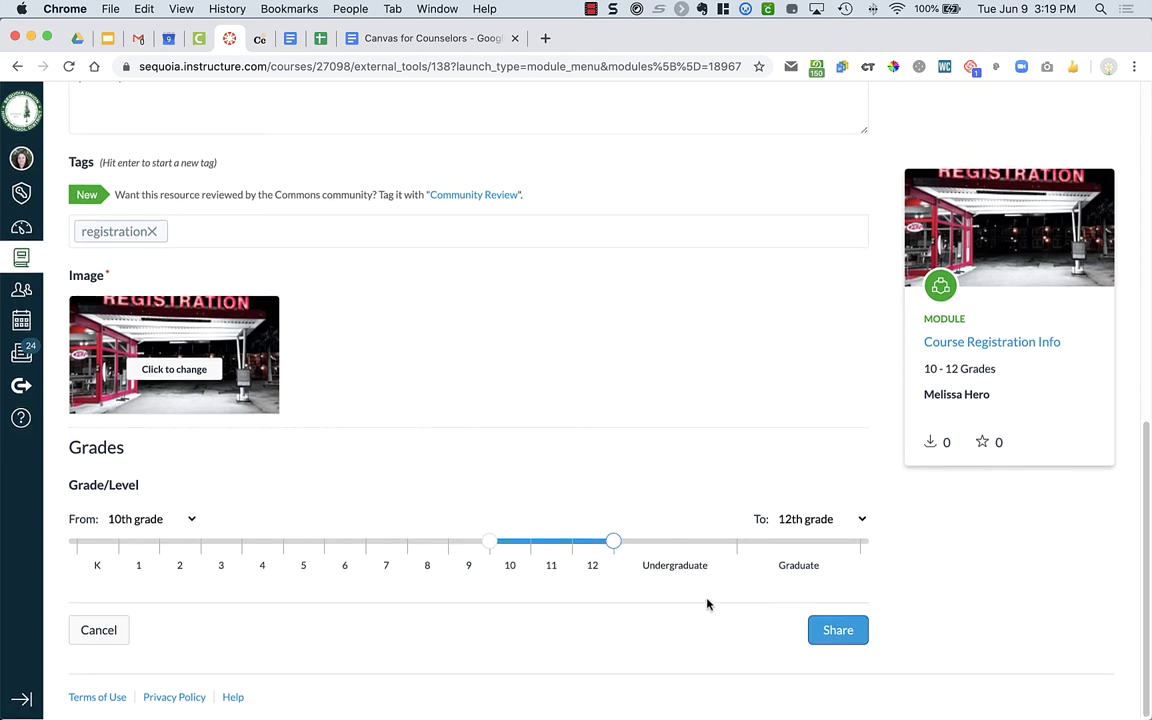